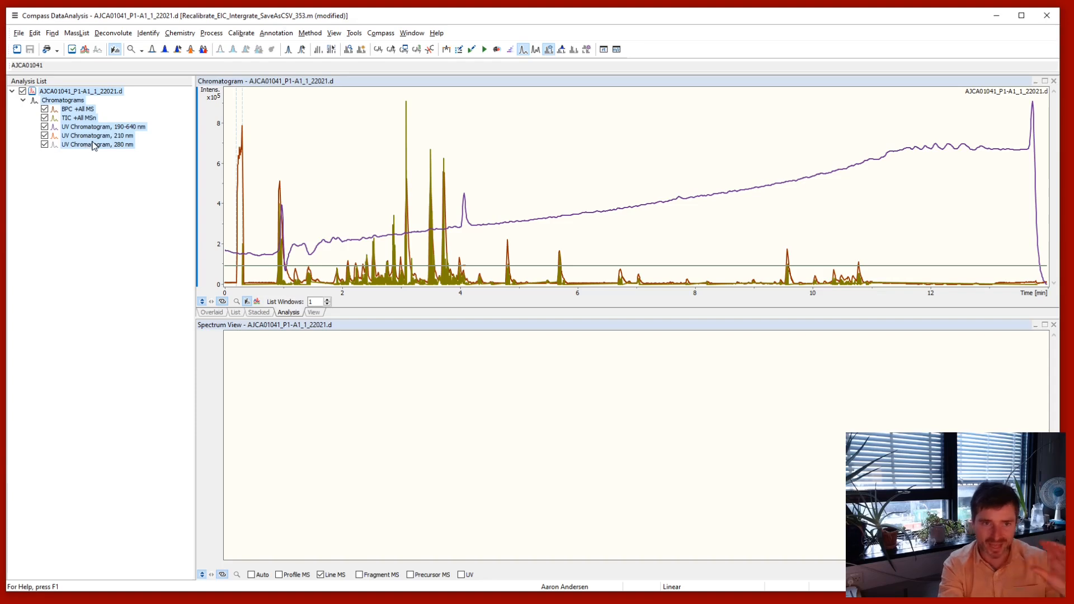
Step: Hide the TIC and the three UV chromatograms, leaving only the BPC +All MS trace shown and selected
click(44, 118)
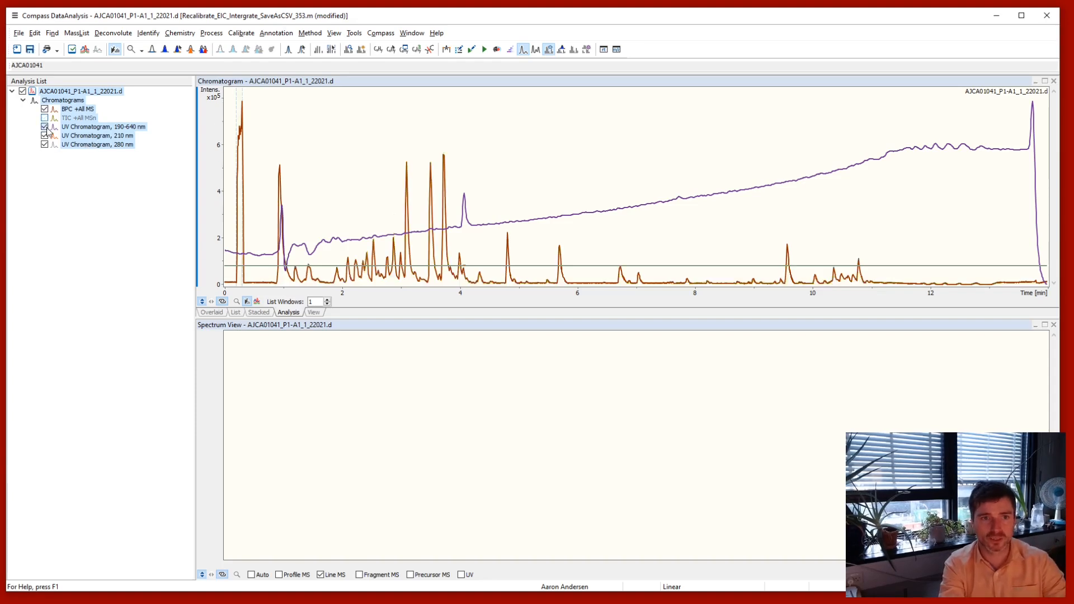
click(44, 126)
click(45, 135)
click(44, 144)
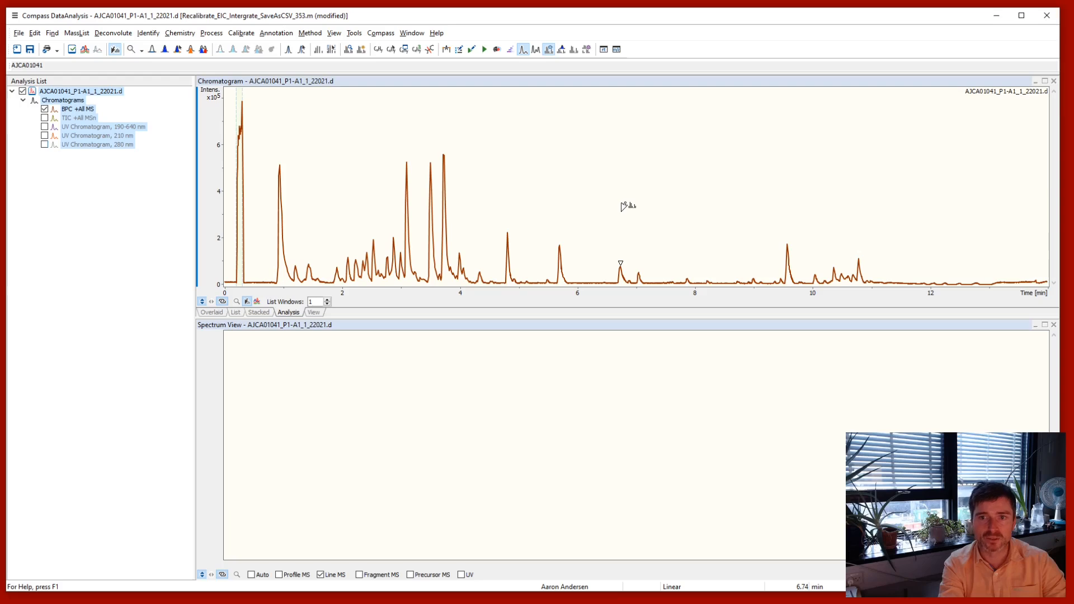
click(72, 110)
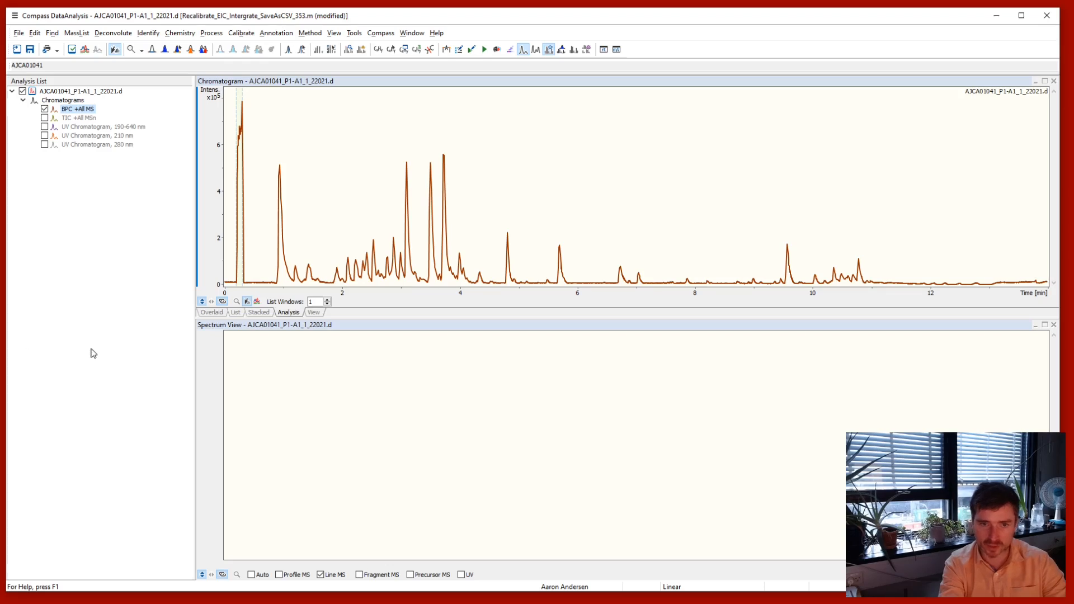
Step: Display the mass spectrum at about 4.35 min together with its UV and fragment spectra
click(246, 302)
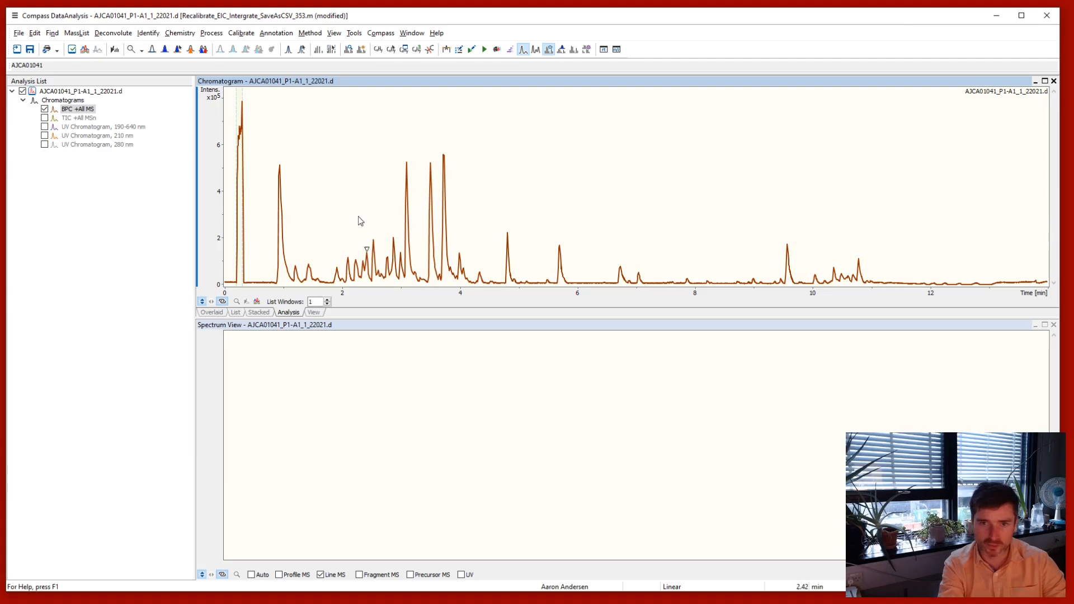
click(247, 302)
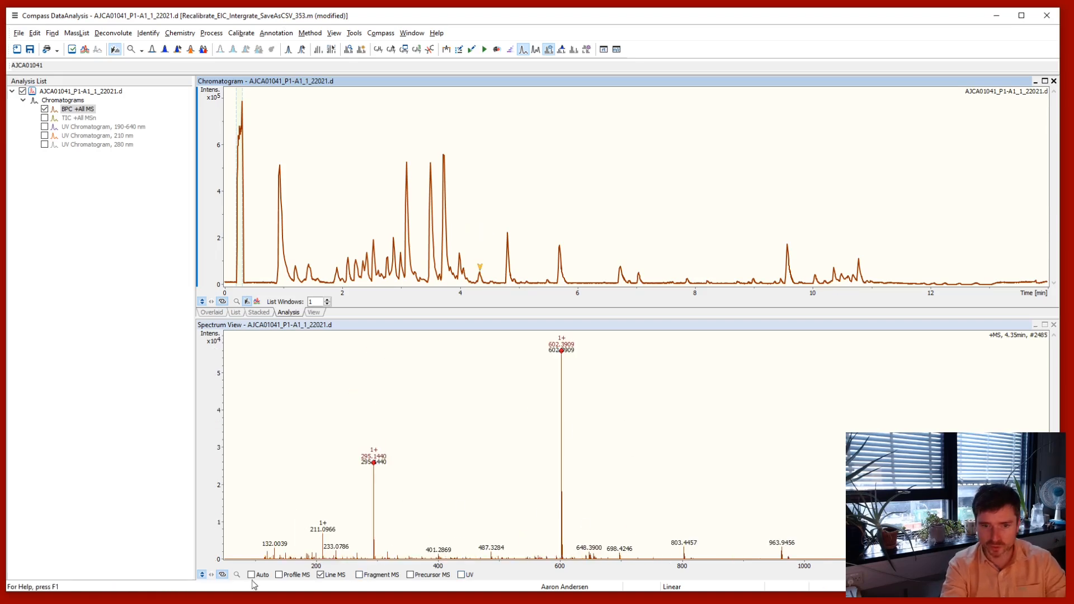
click(462, 575)
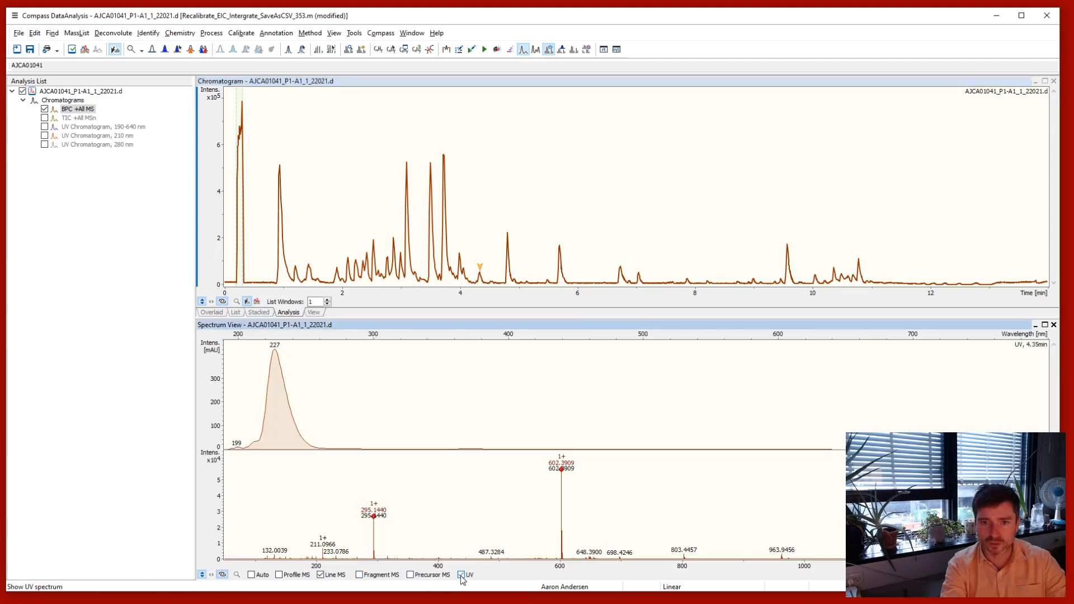
click(359, 575)
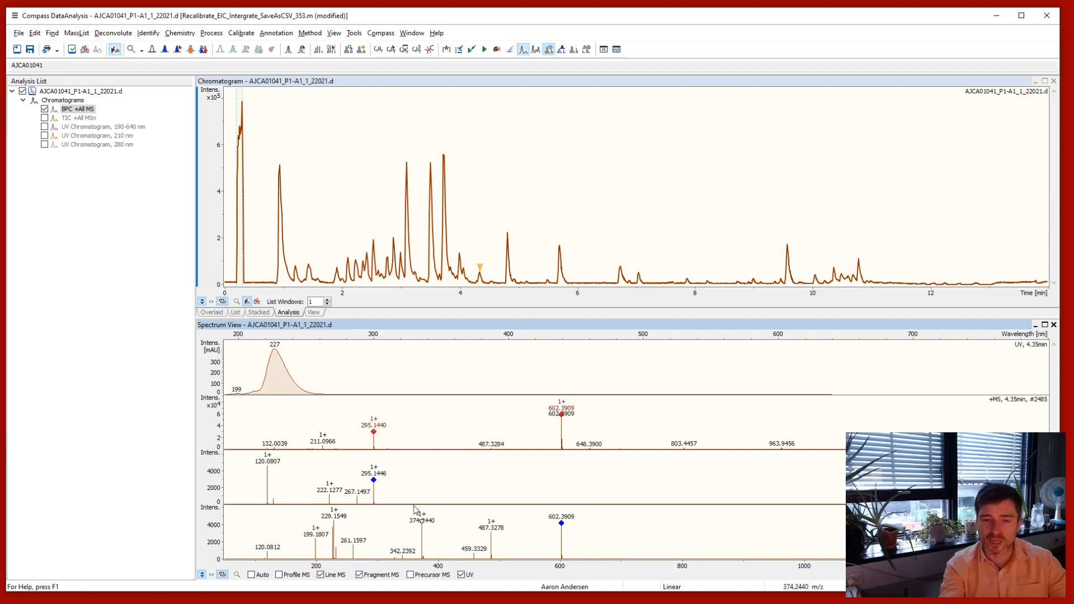
Step: View the spectra of the peak at about 4.82 min, and hide the UV and fragment spectra
click(507, 246)
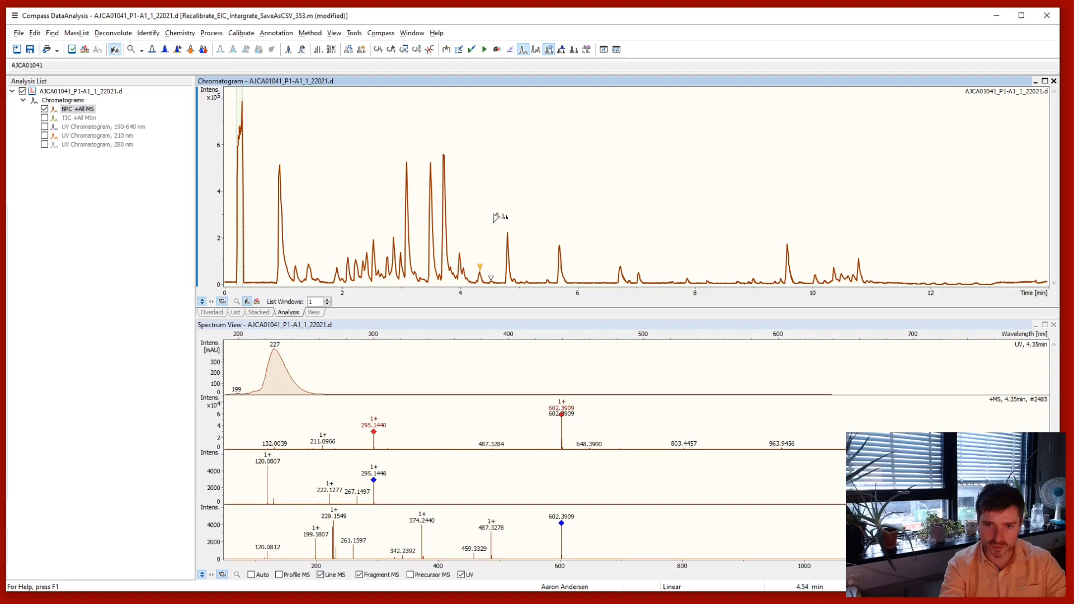
click(507, 207)
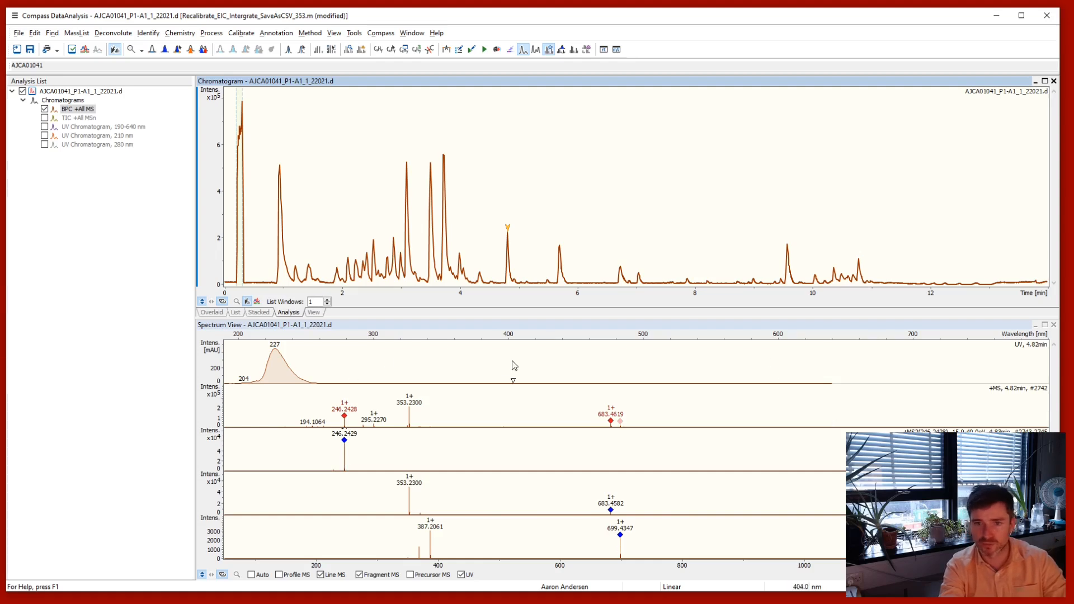
click(461, 575)
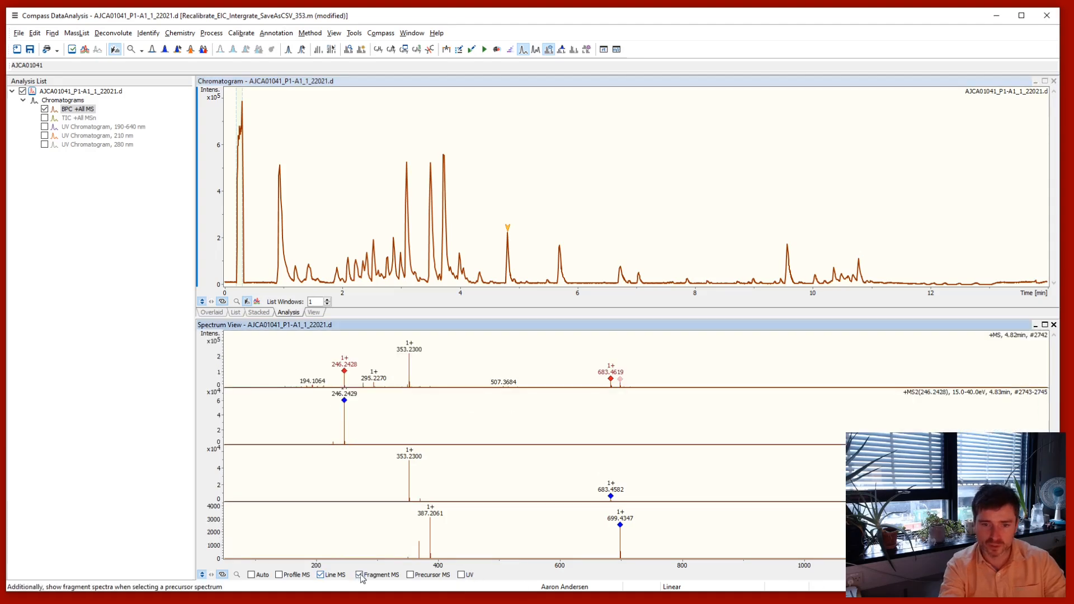
click(360, 575)
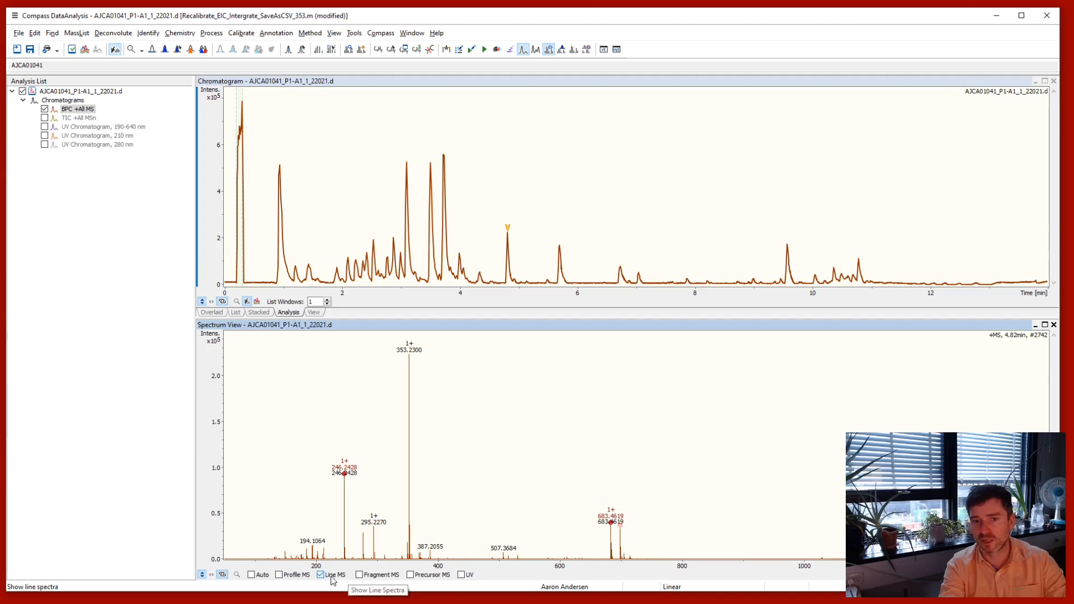
Step: Examine the line mass spectra at several retention times along the base peak chromatogram, ending on the peak at about 4.82 min
click(383, 203)
click(354, 202)
click(339, 202)
click(305, 199)
click(295, 198)
click(285, 139)
click(393, 149)
click(406, 142)
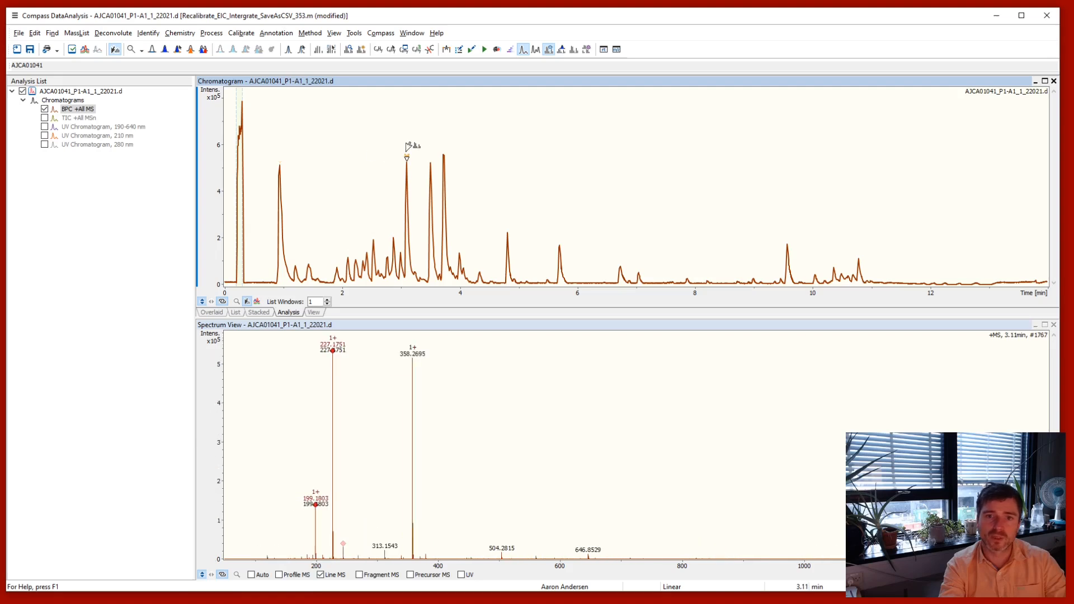
click(425, 142)
click(509, 160)
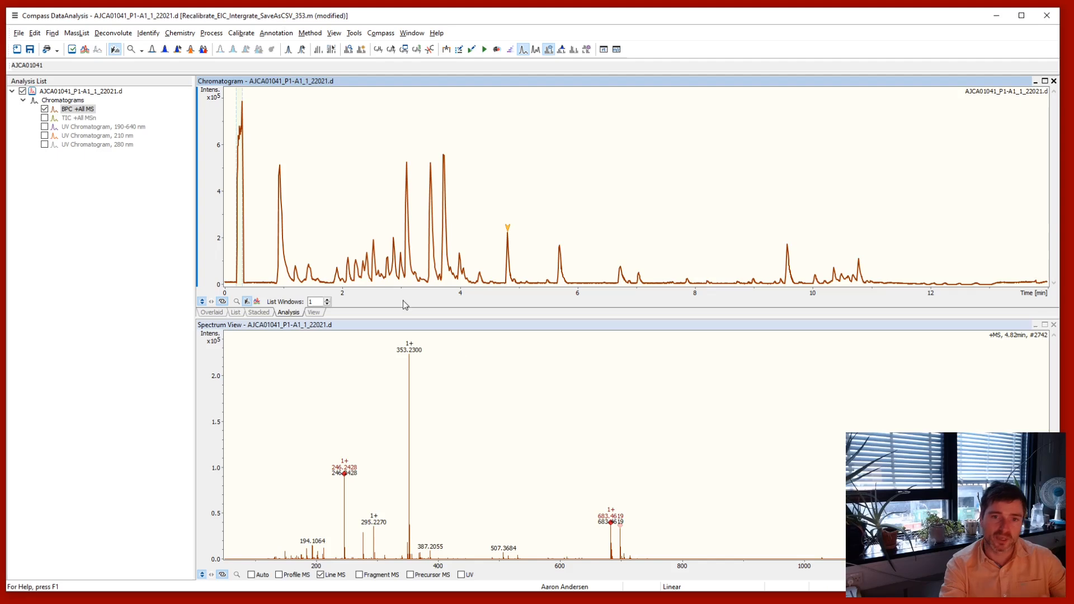
Step: Open the chromatogram trace editor and define a new Extracted Ion Chromatogram with the All MS filter
right_click(78, 113)
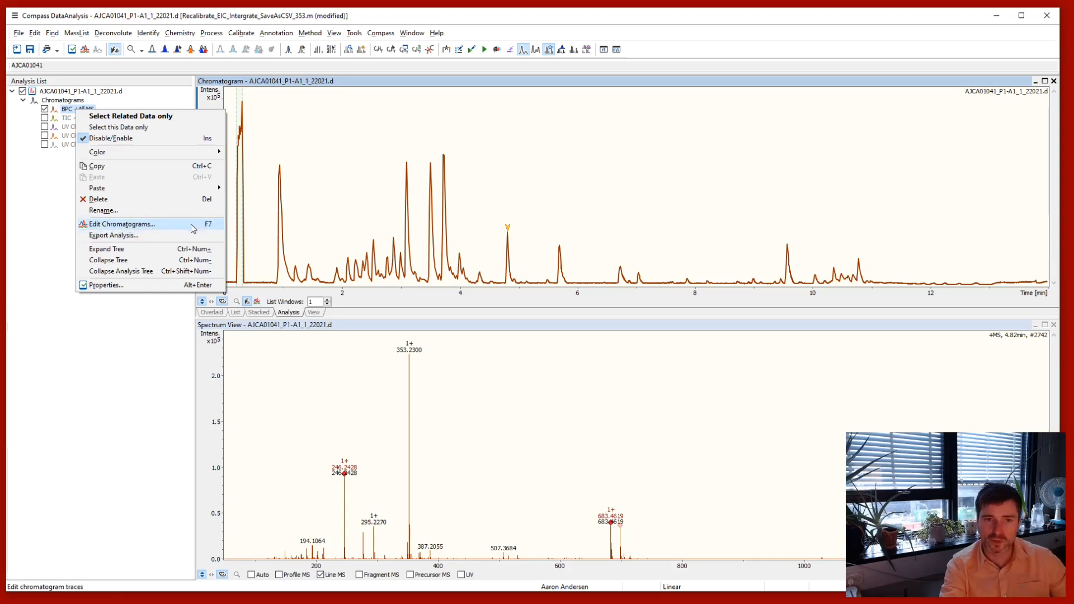
click(171, 224)
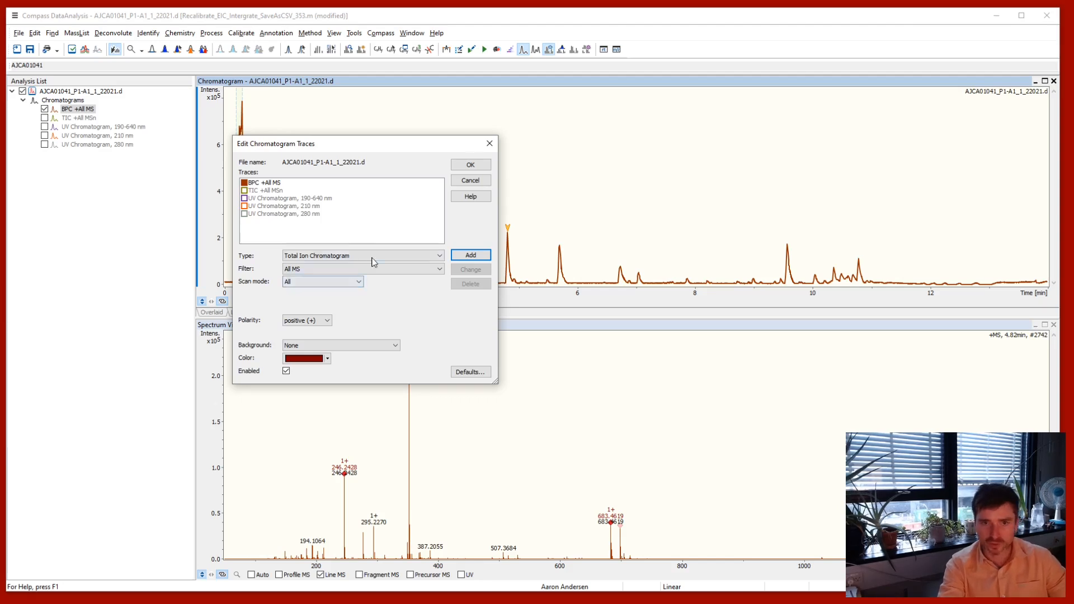
click(402, 257)
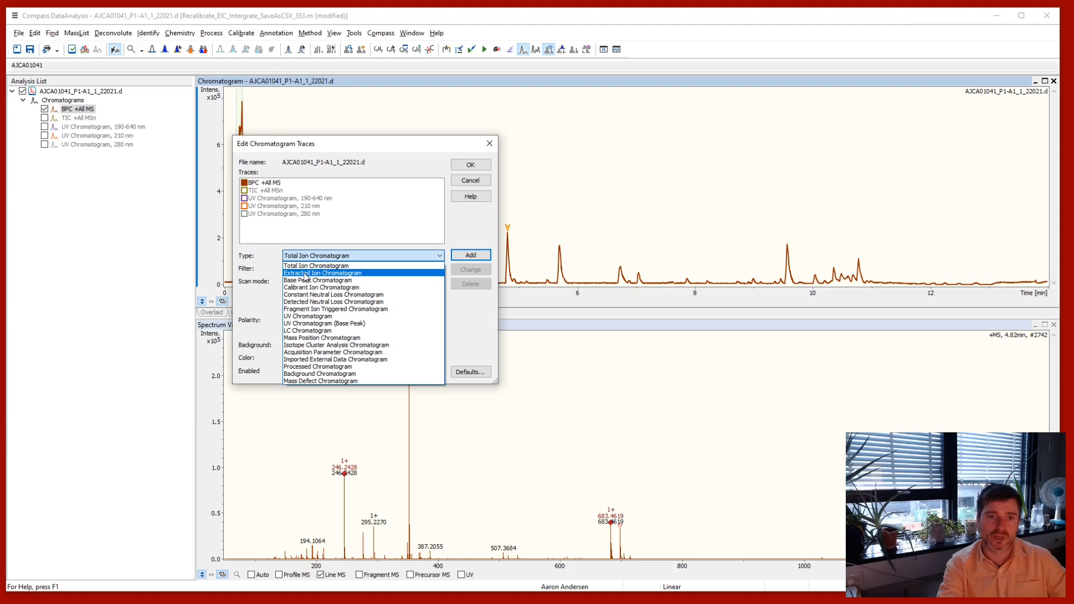
click(305, 273)
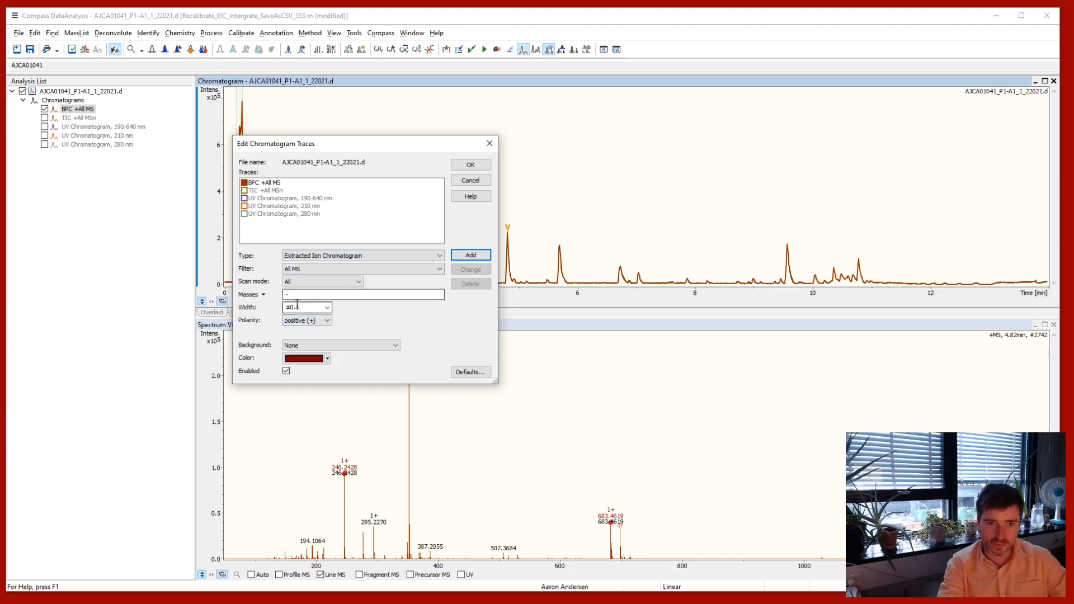
click(304, 273)
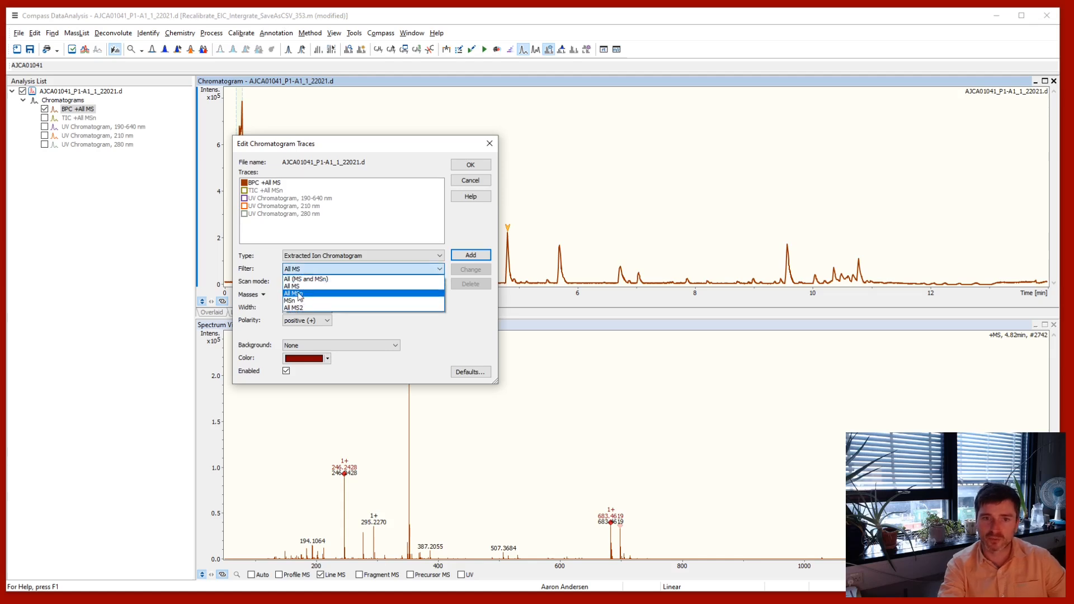
click(312, 272)
Step: Enter 353.2300 as the mass to extract, moving the dialog aside to uncover the spectrum
click(314, 295)
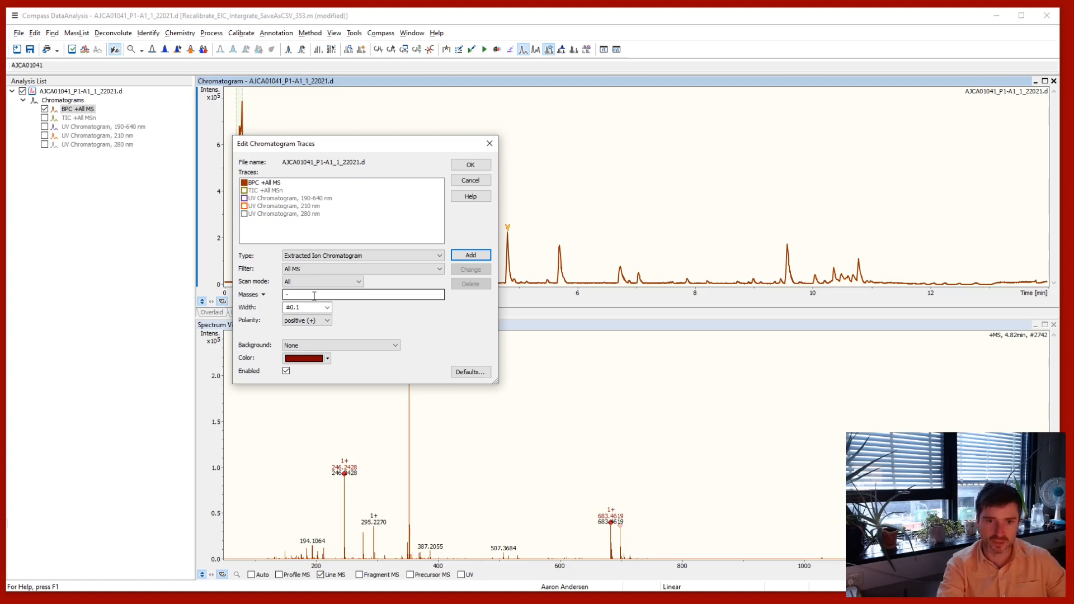
double_click(314, 296)
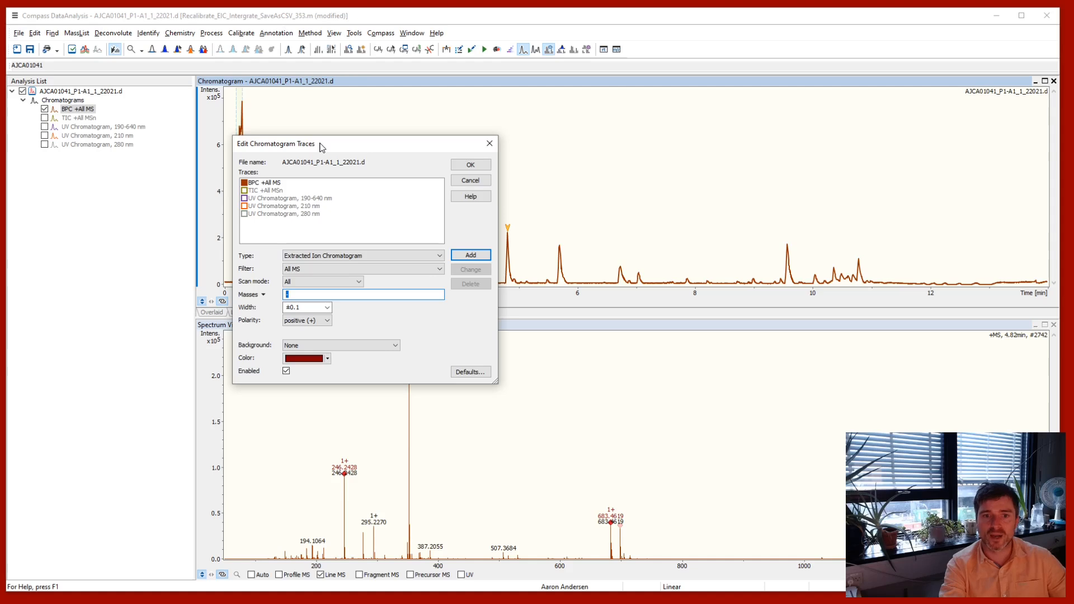
drag(323, 147, 585, 173)
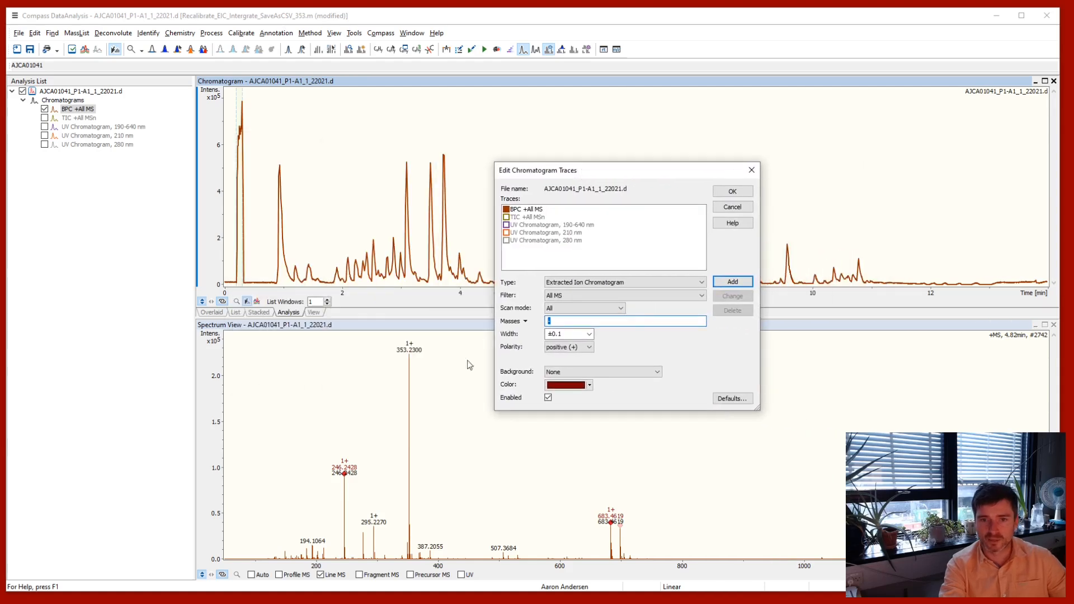
click(556, 323)
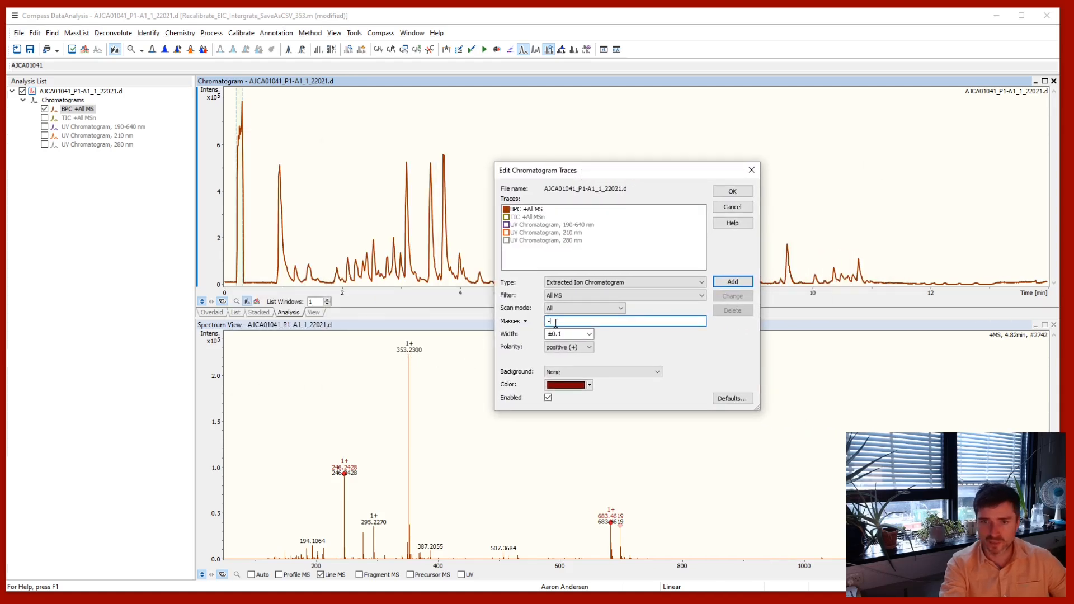
text(353.23)
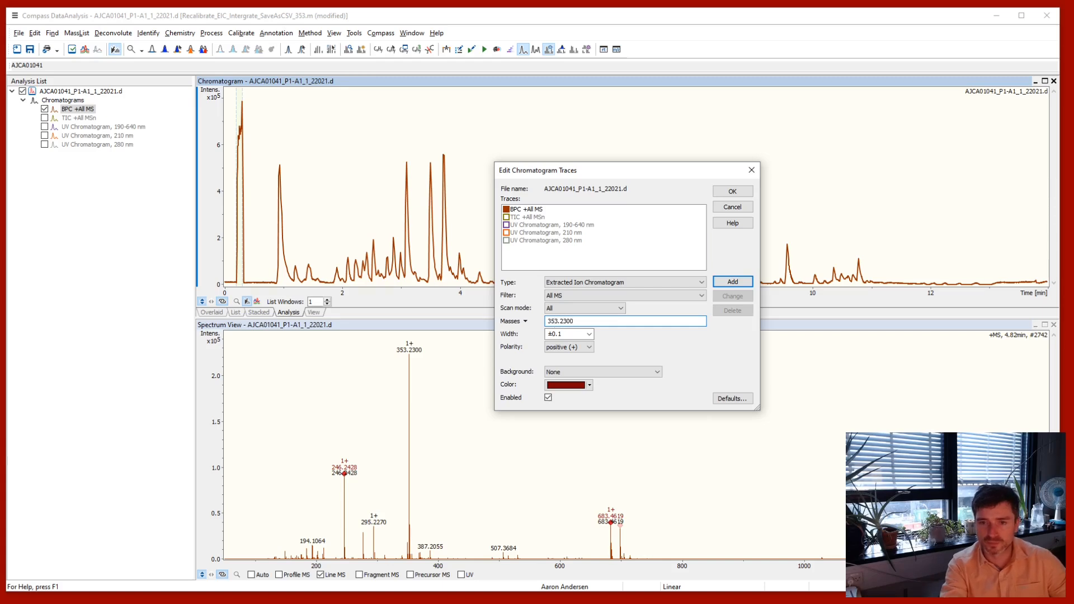
Step: Set the extraction width to ±0.01, add the trace and apply the chromatogram edits
click(590, 335)
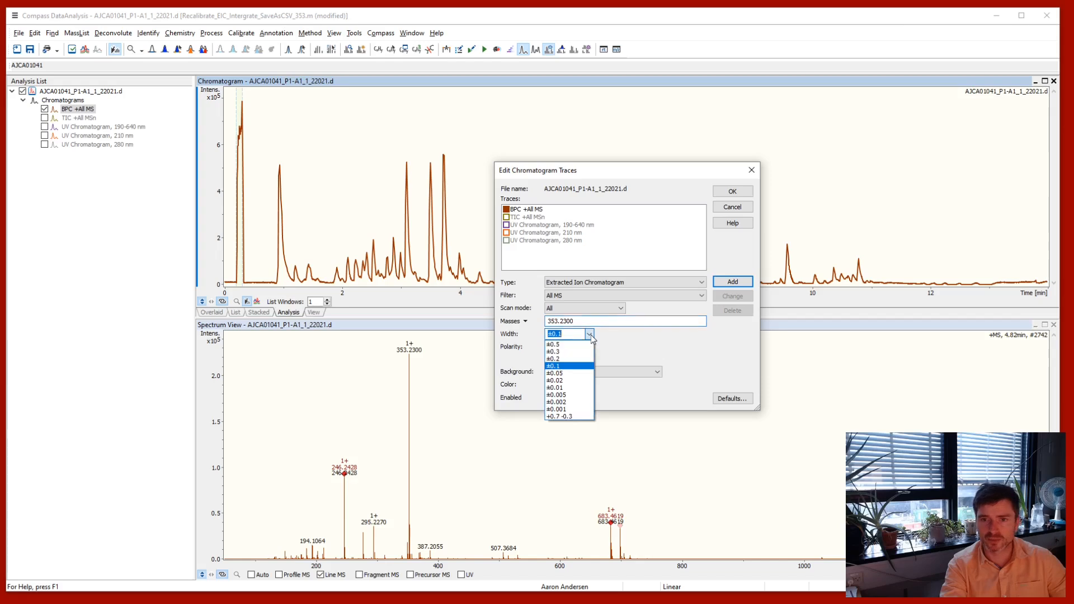
click(571, 388)
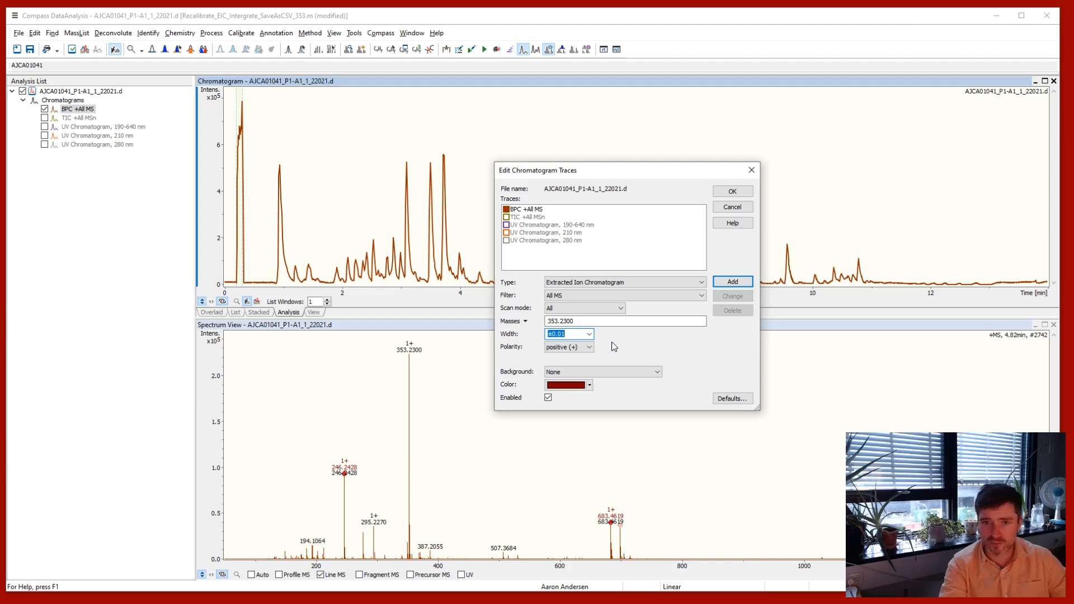
click(728, 282)
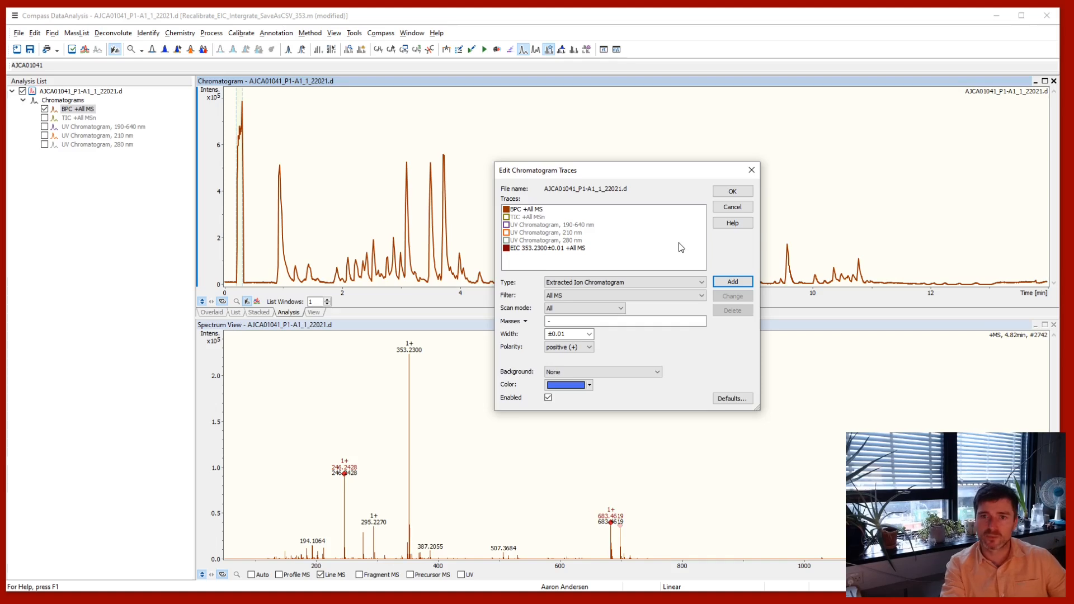
click(733, 192)
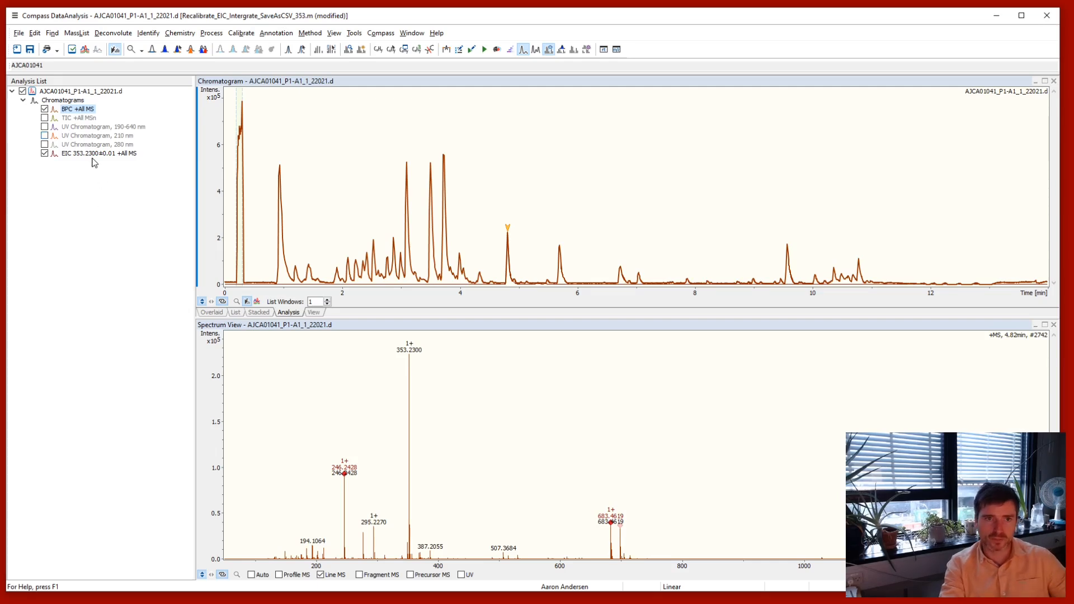
Step: Hide the BPC +All MS trace and integrate the peaks of the EIC 353.2300±0.01 +All MS chromatogram
click(63, 156)
right_click(78, 155)
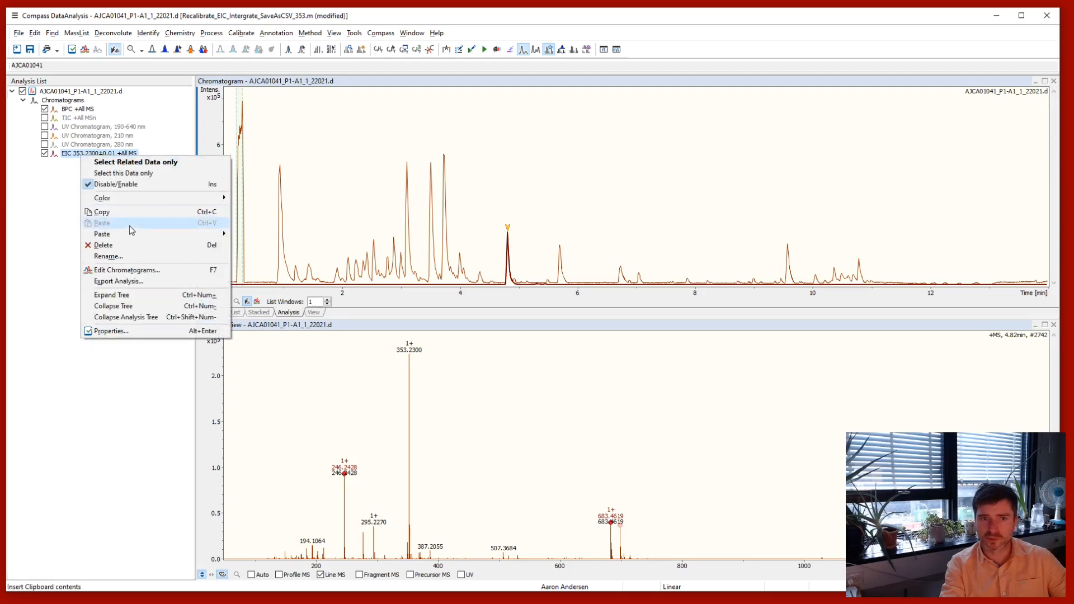
click(40, 222)
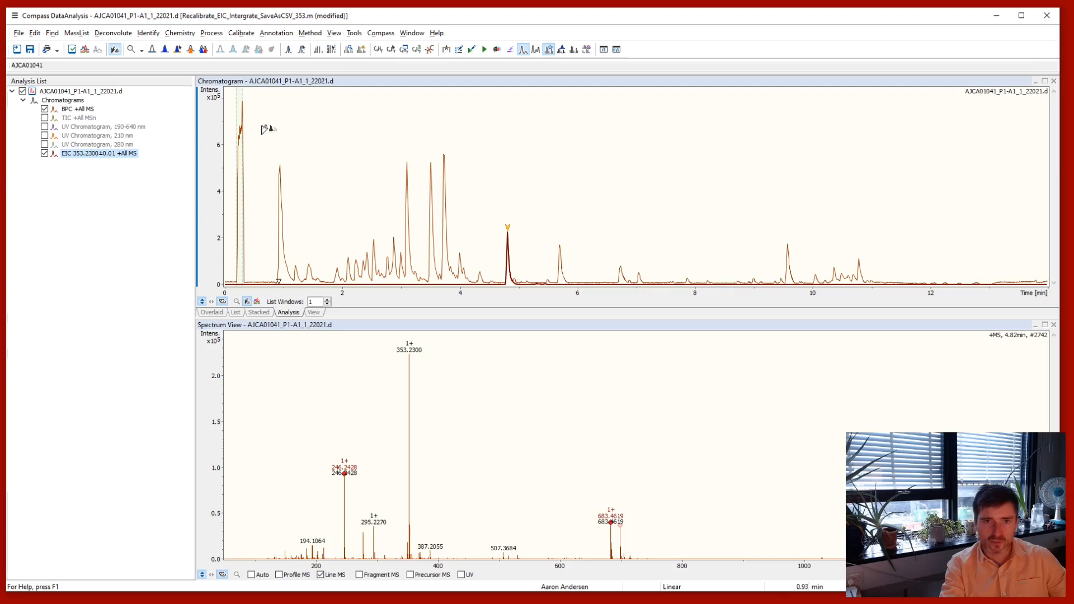
click(44, 110)
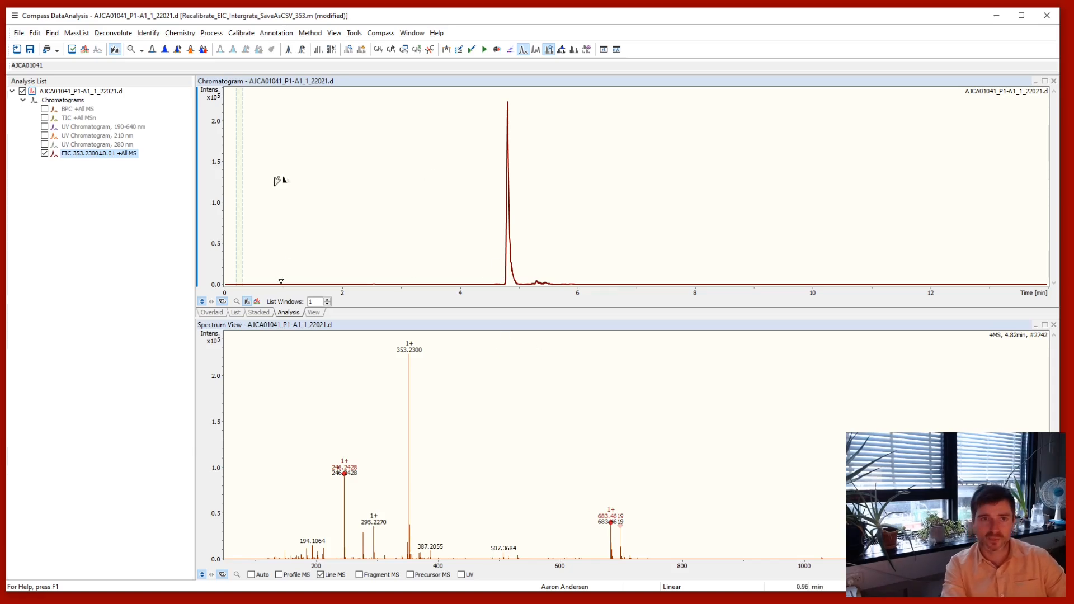
click(164, 51)
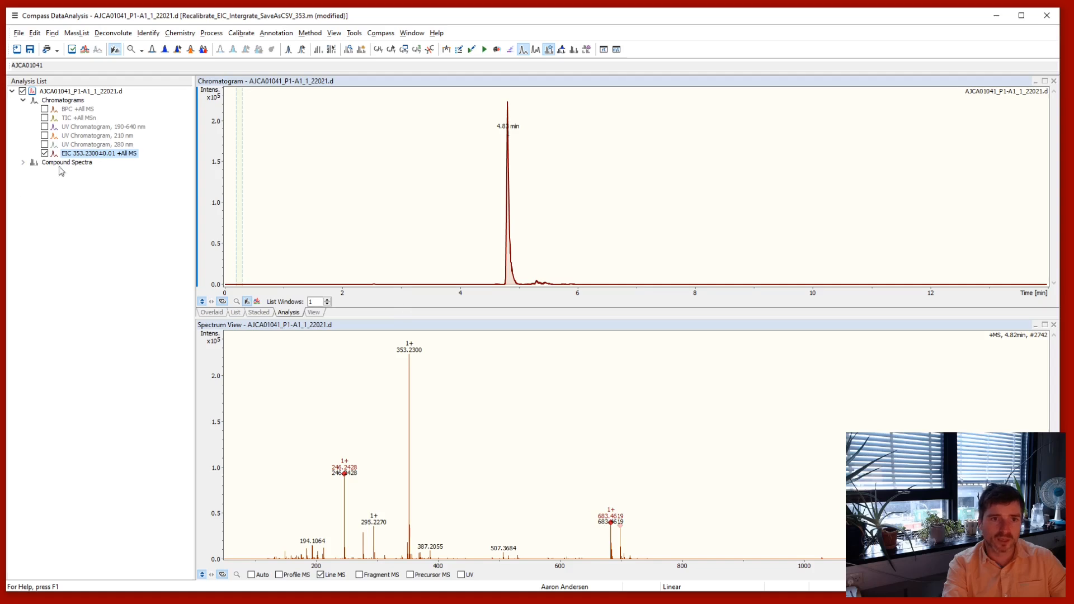
Step: Select the integrated compound under Compound Spectra and show the Compound List
click(24, 163)
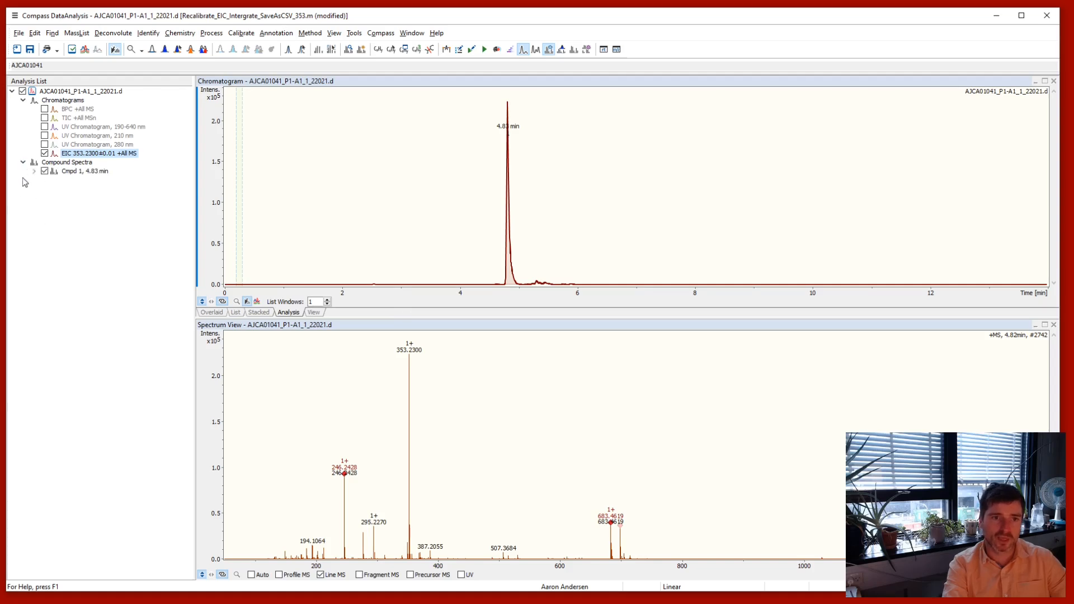
click(75, 175)
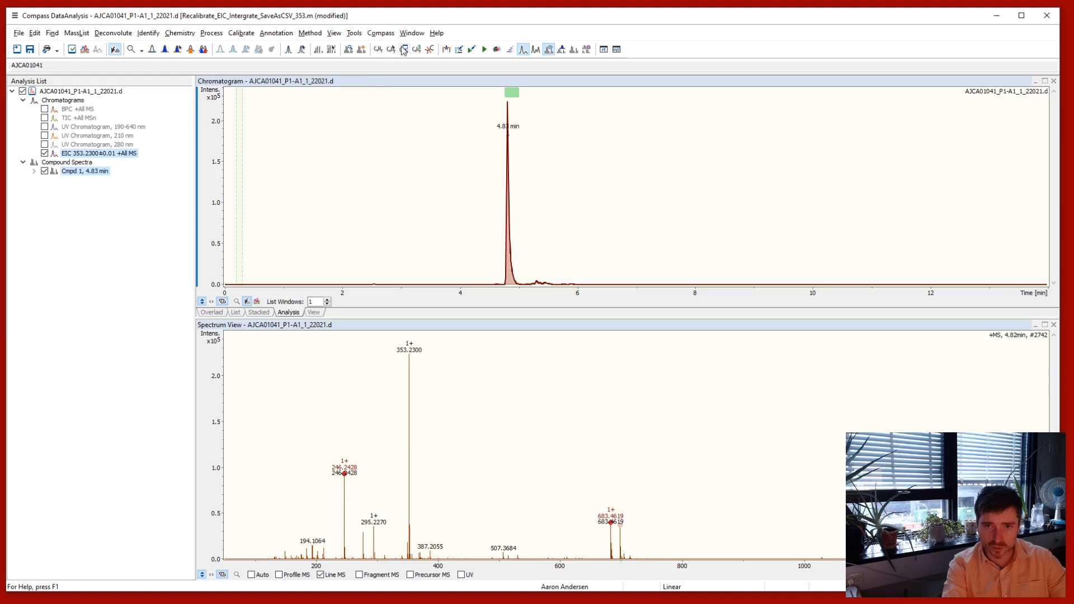
click(414, 35)
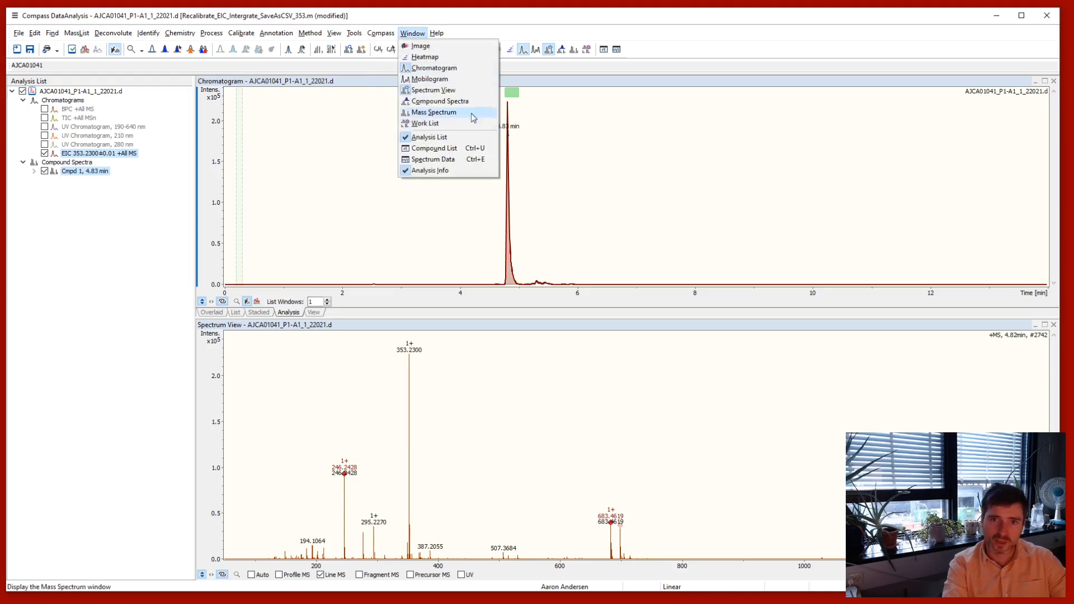
click(434, 150)
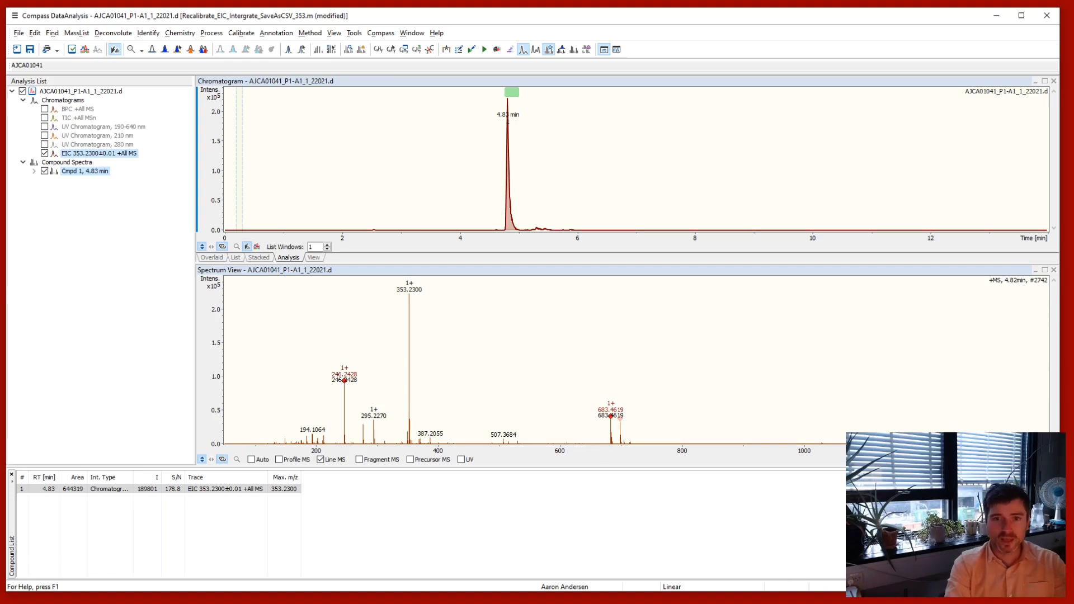
Step: Bring up the Compass DataAnalysis Method Editor and enlarge its window
mouse_move(650, 603)
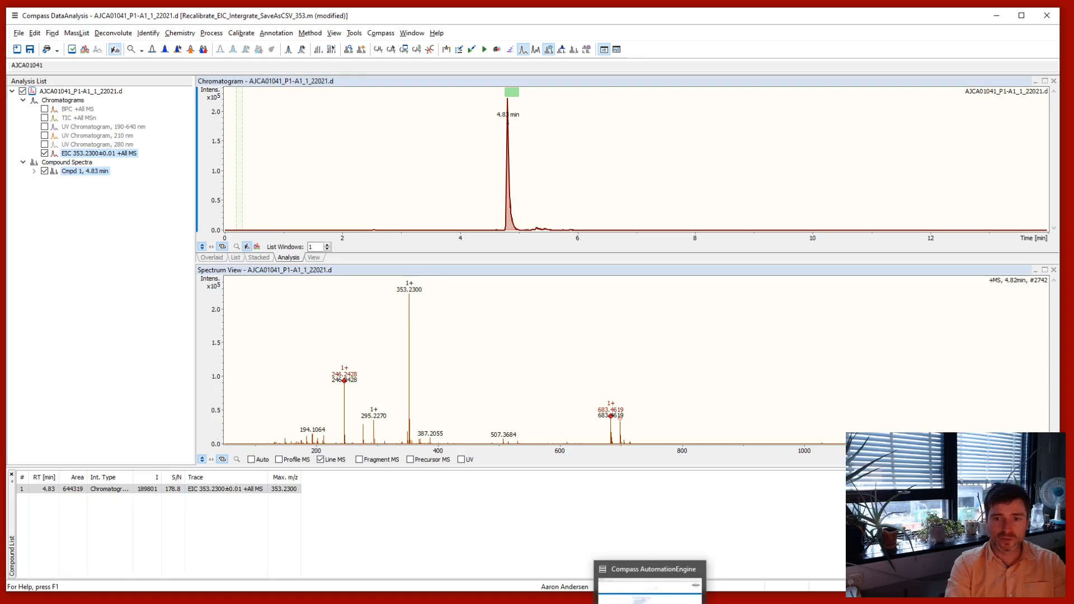
click(651, 593)
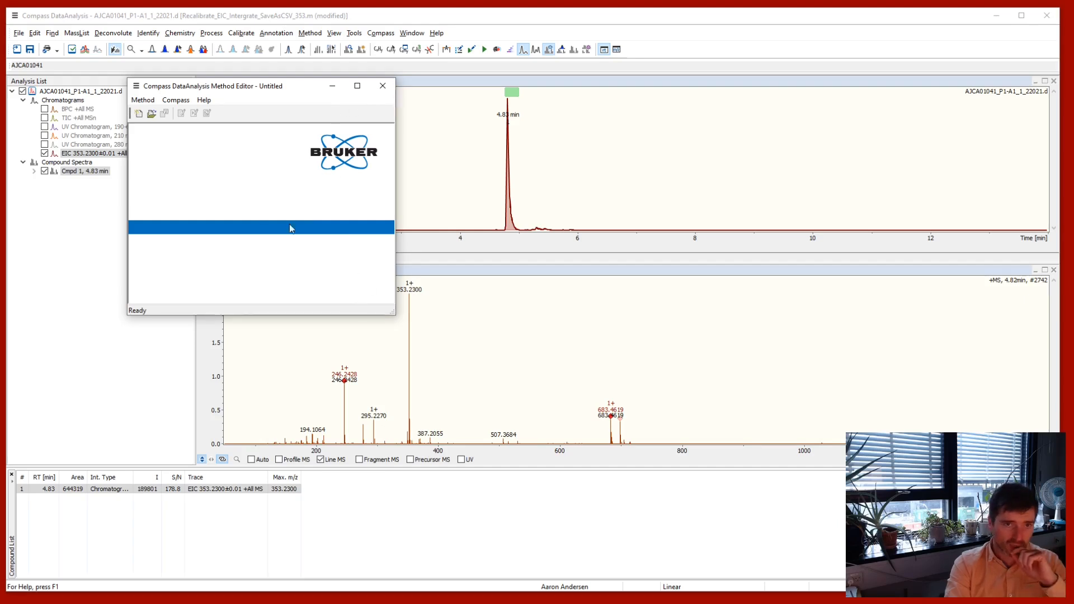
drag(392, 313, 582, 393)
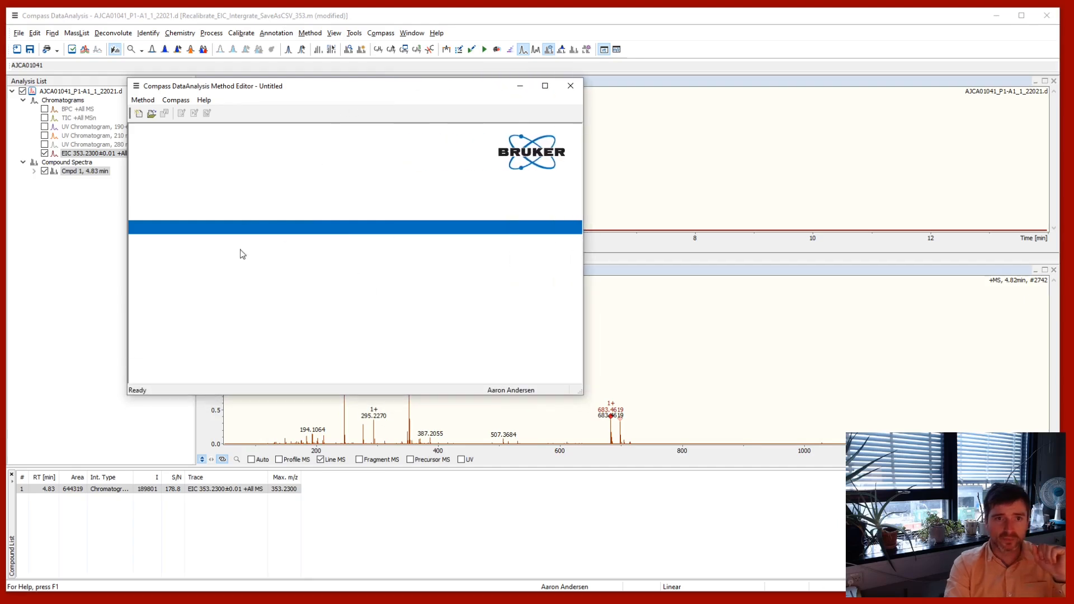
Step: Open the method Recalibrate_EIC_Intergrate_SaveAsCSV.m from the C:\Data\DataProcessingMethods folder
click(142, 101)
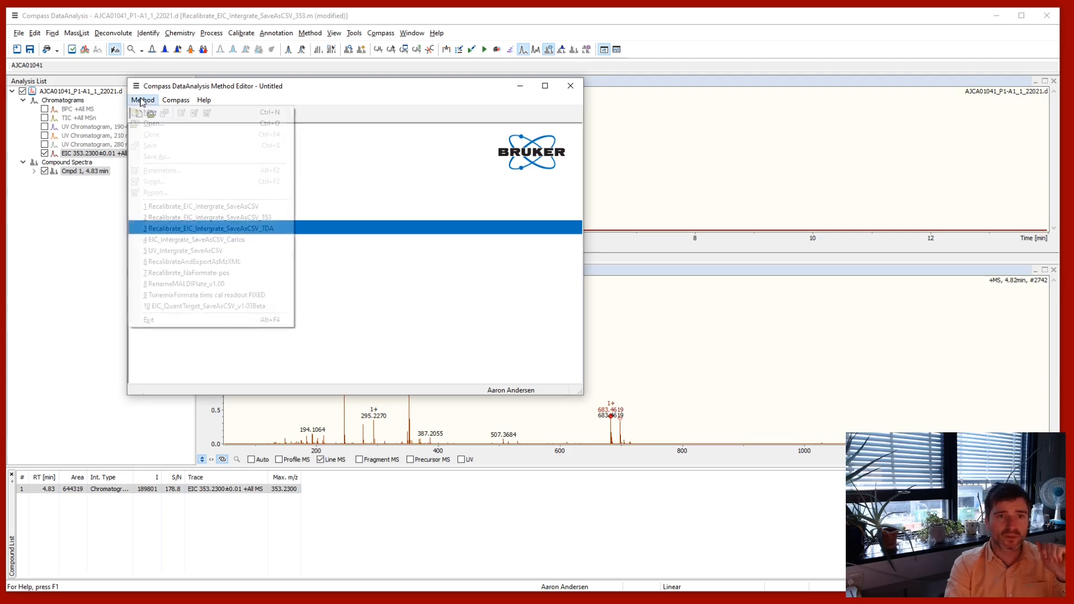
click(154, 123)
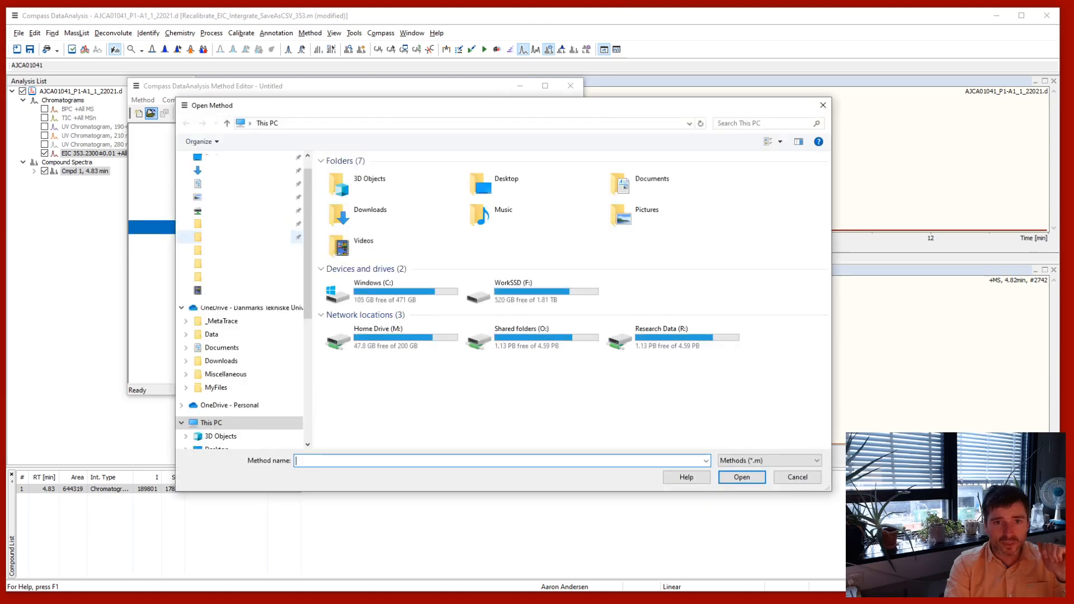
double_click(380, 288)
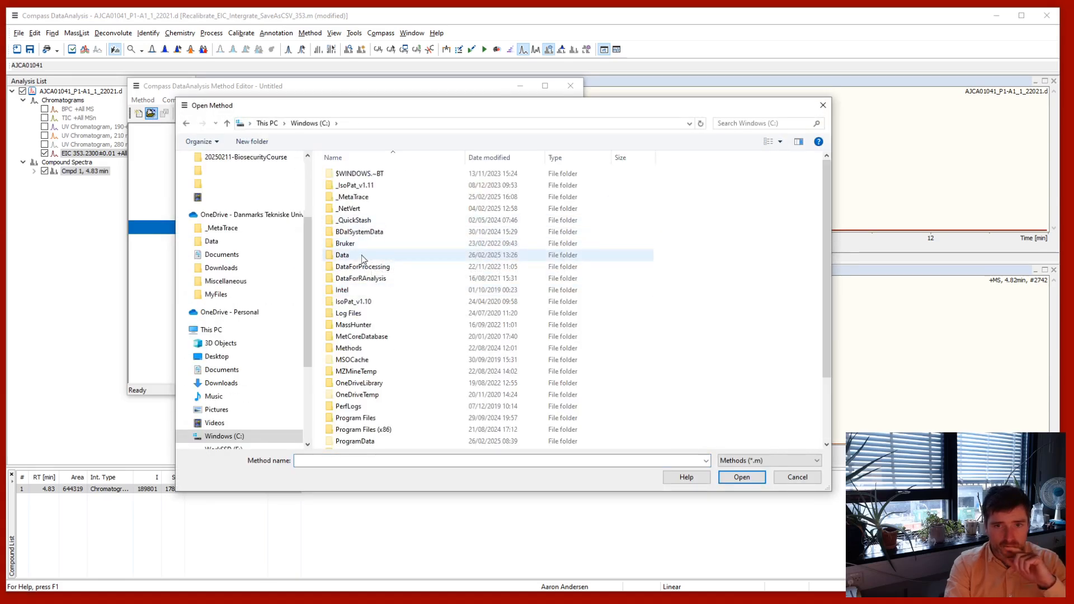
double_click(361, 255)
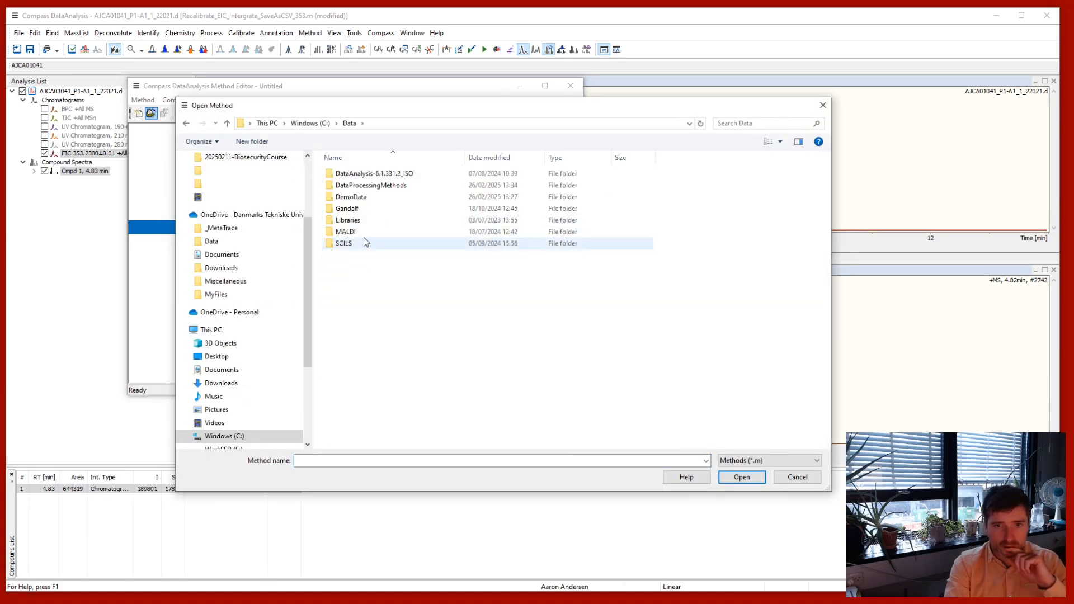
double_click(379, 187)
double_click(384, 185)
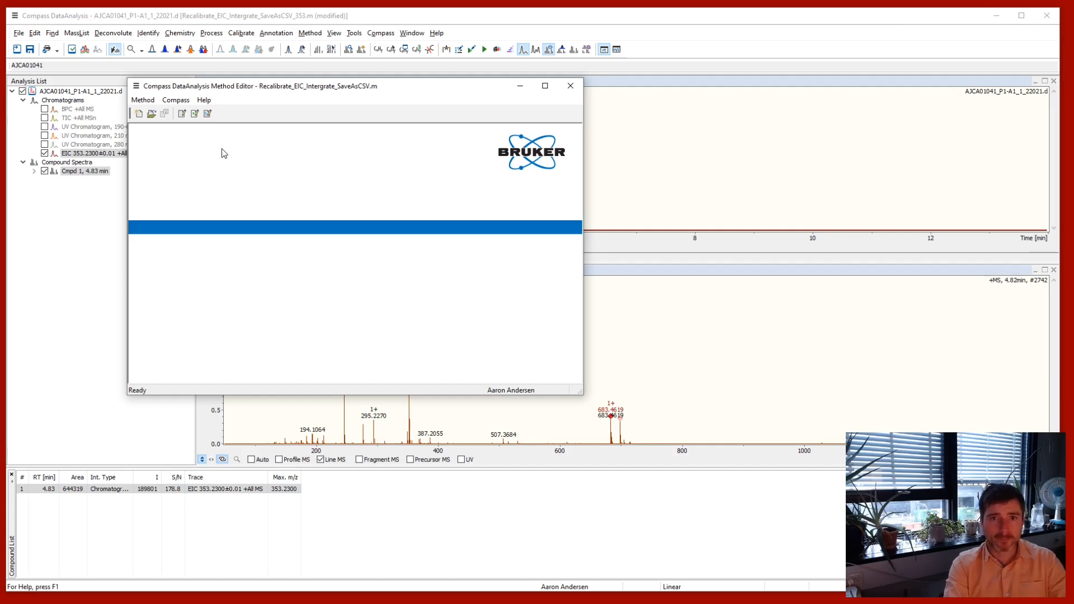
Step: Open the method's script and enlarge its window to show more of the code
click(195, 115)
drag(174, 65, 148, 30)
drag(288, 440, 840, 552)
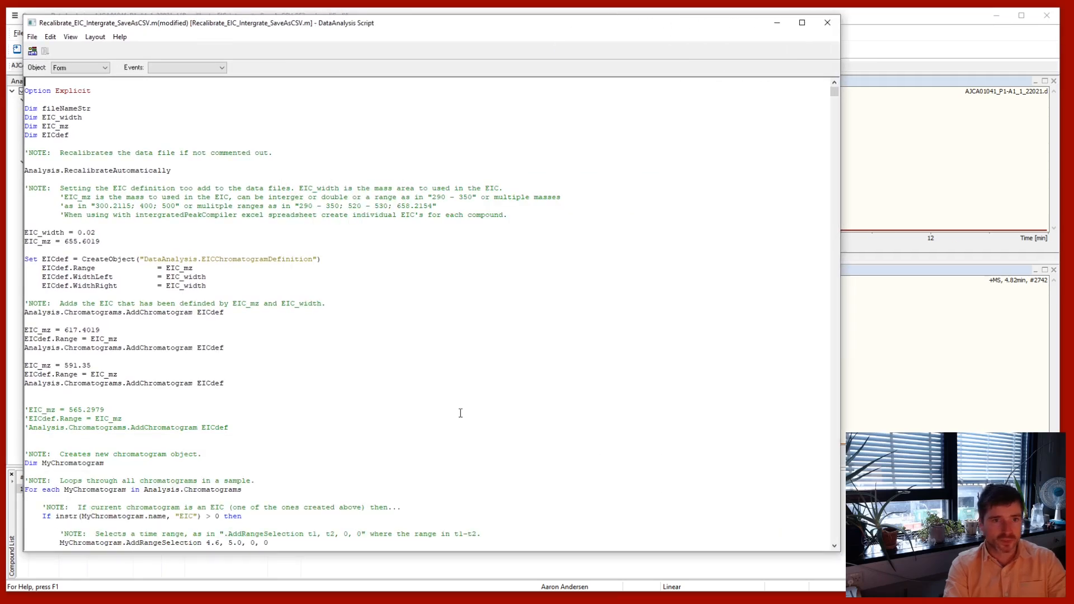
Step: Examine the script's automatic recalibration line, the EIC_width and EIC_mz settings, and the line that adds the EIC chromatogram
drag(33, 171, 188, 175)
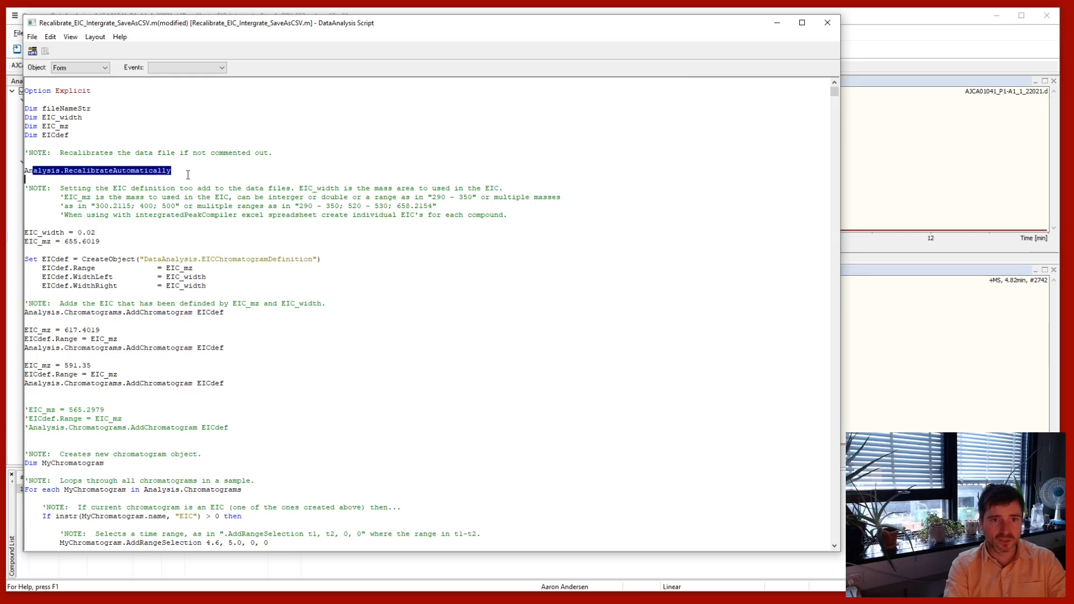
click(188, 175)
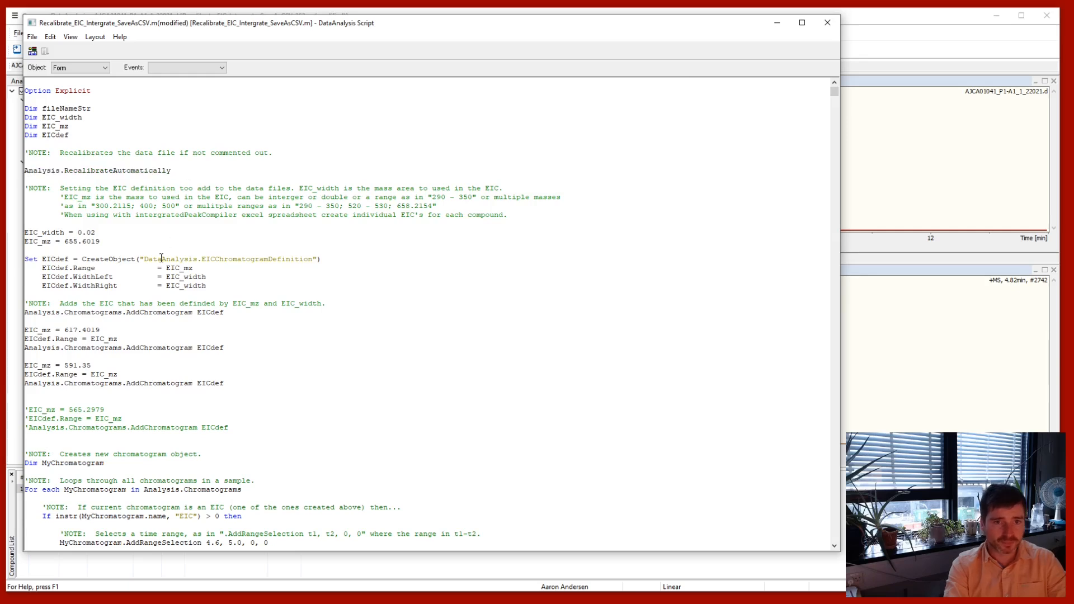
click(28, 232)
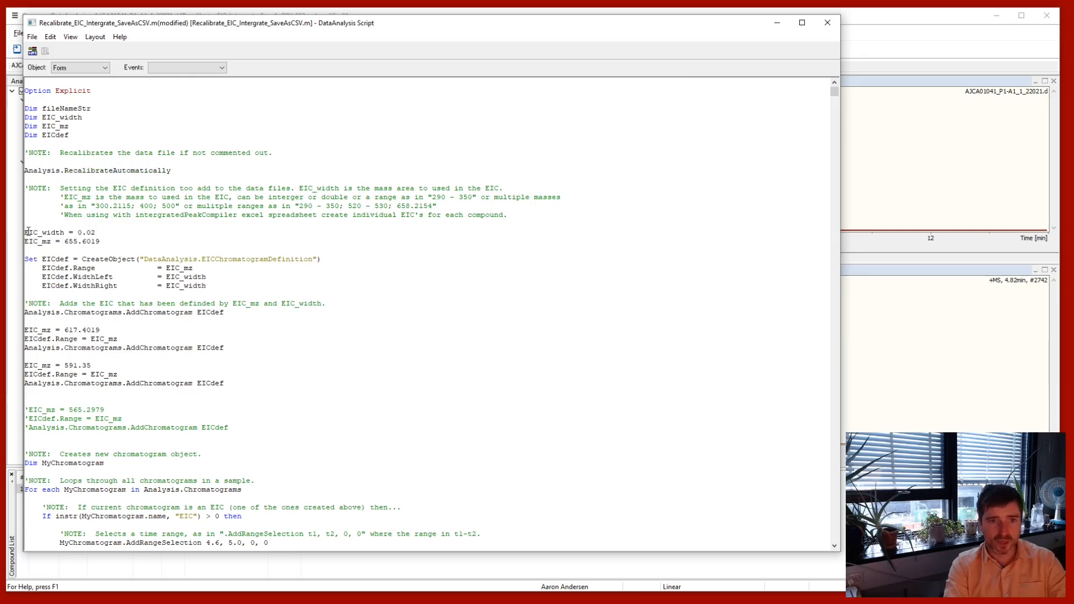
drag(26, 232, 114, 239)
click(106, 244)
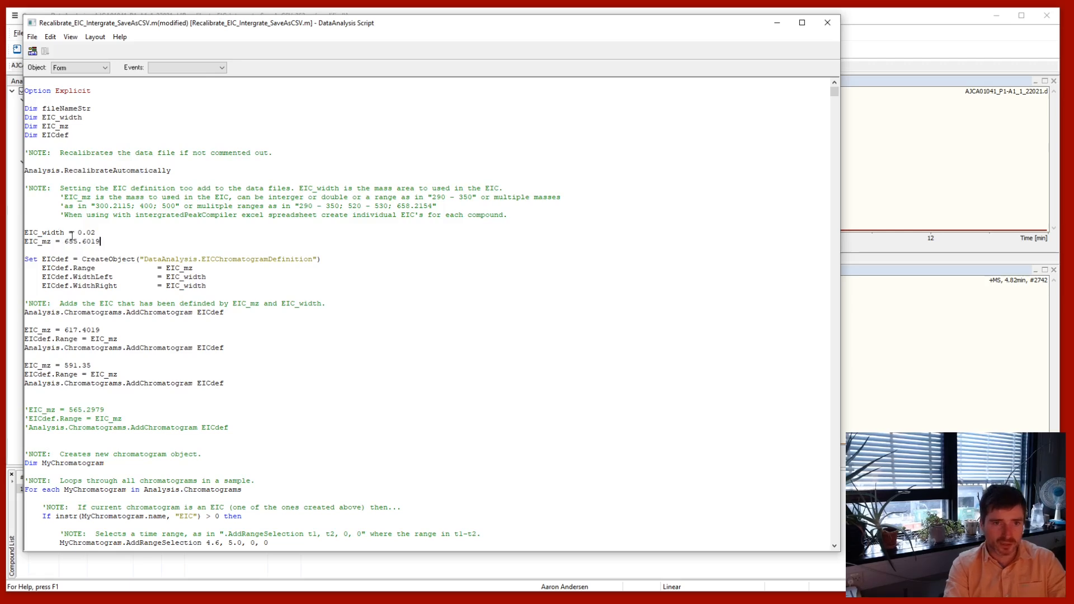
drag(78, 233, 101, 233)
click(101, 234)
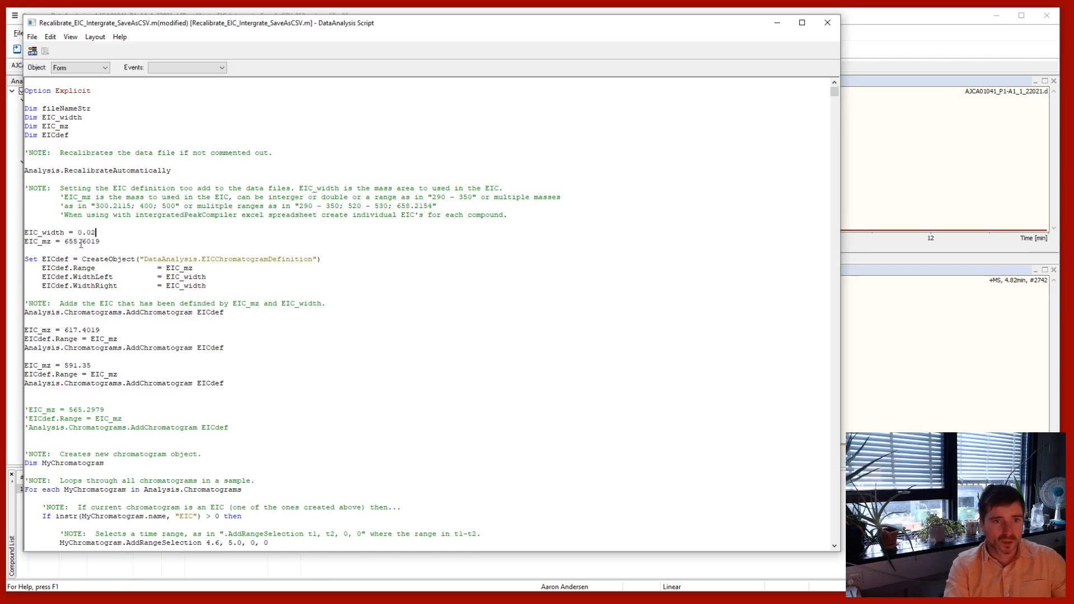
drag(65, 241, 103, 242)
click(103, 242)
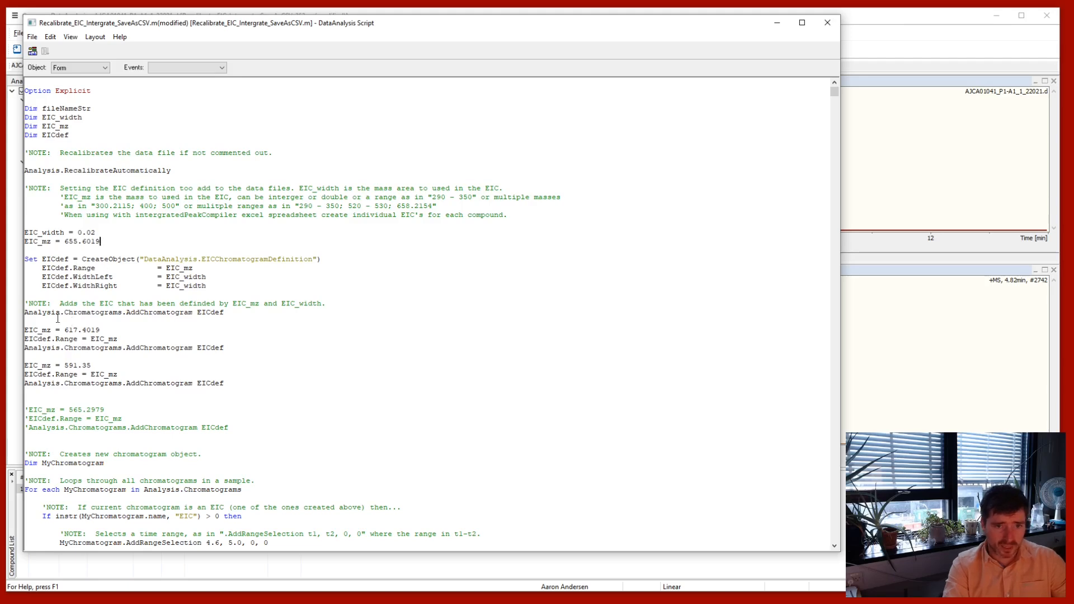
drag(25, 312, 229, 313)
click(231, 312)
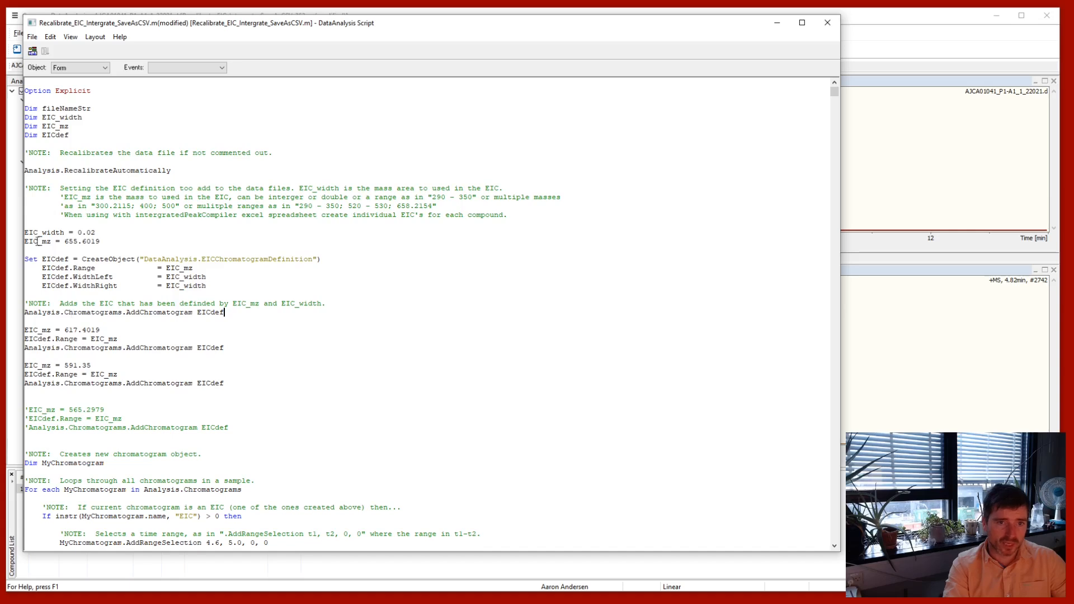
Step: Set the first EIC_mz value in the script to 353.2300, moving the script window aside
drag(64, 241, 101, 242)
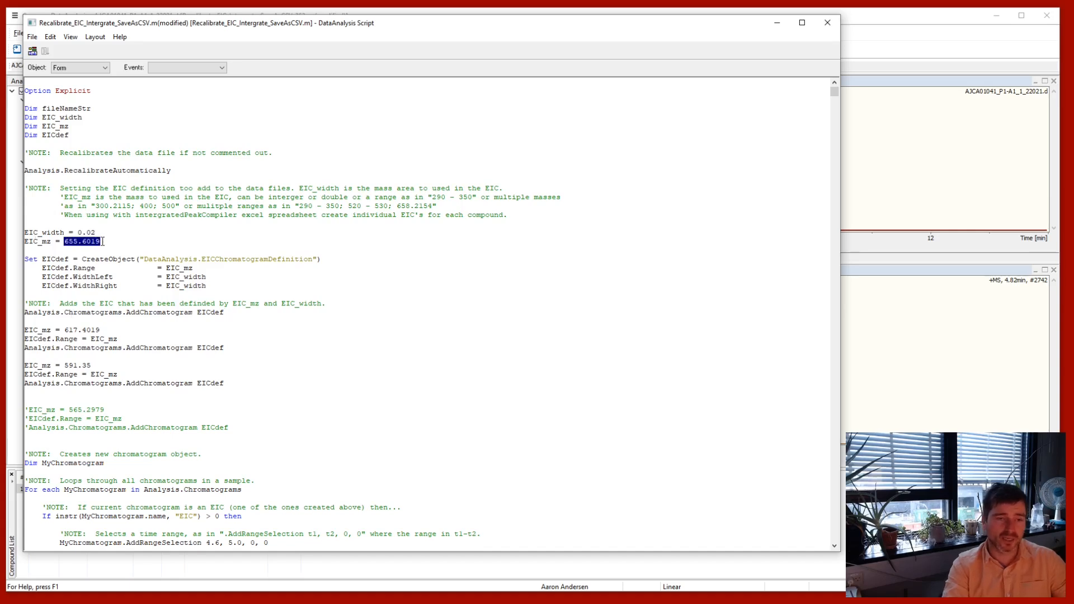
drag(212, 28, 456, 41)
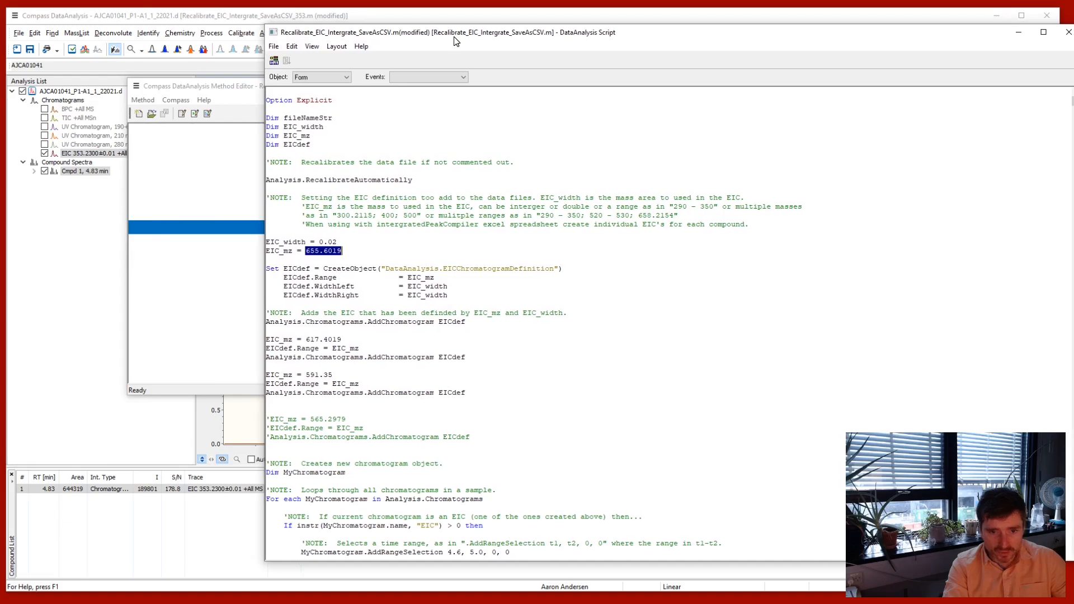
click(352, 257)
drag(342, 251, 310, 247)
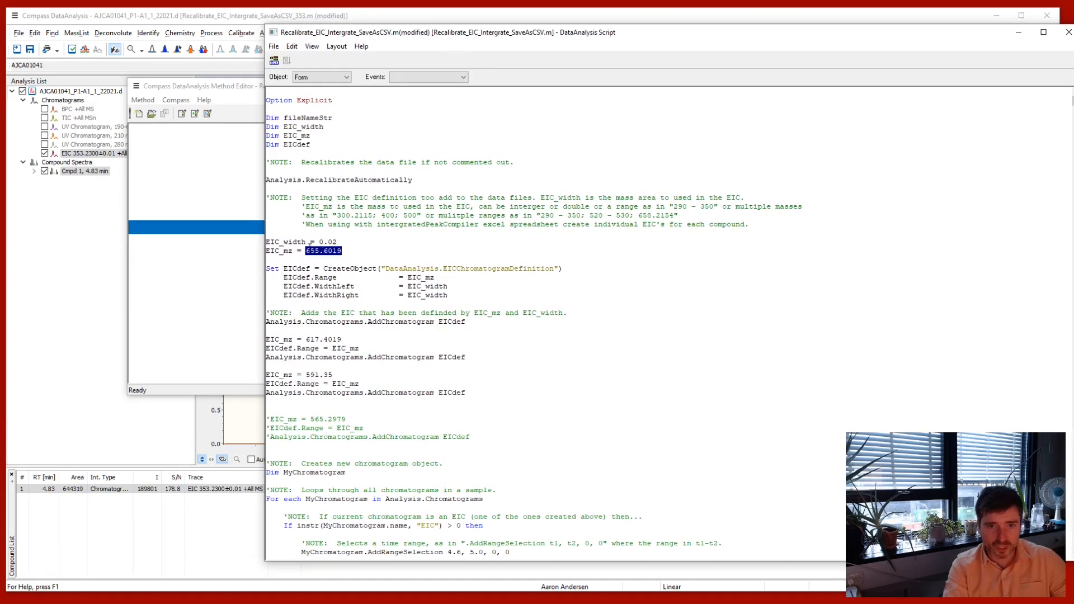
text(35)
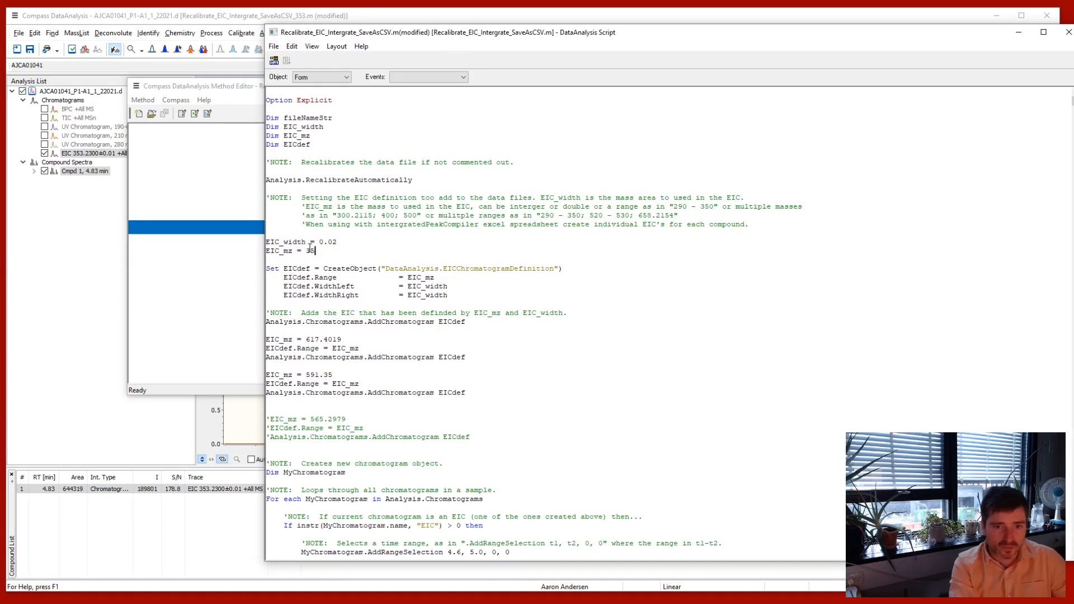
text(3.2300)
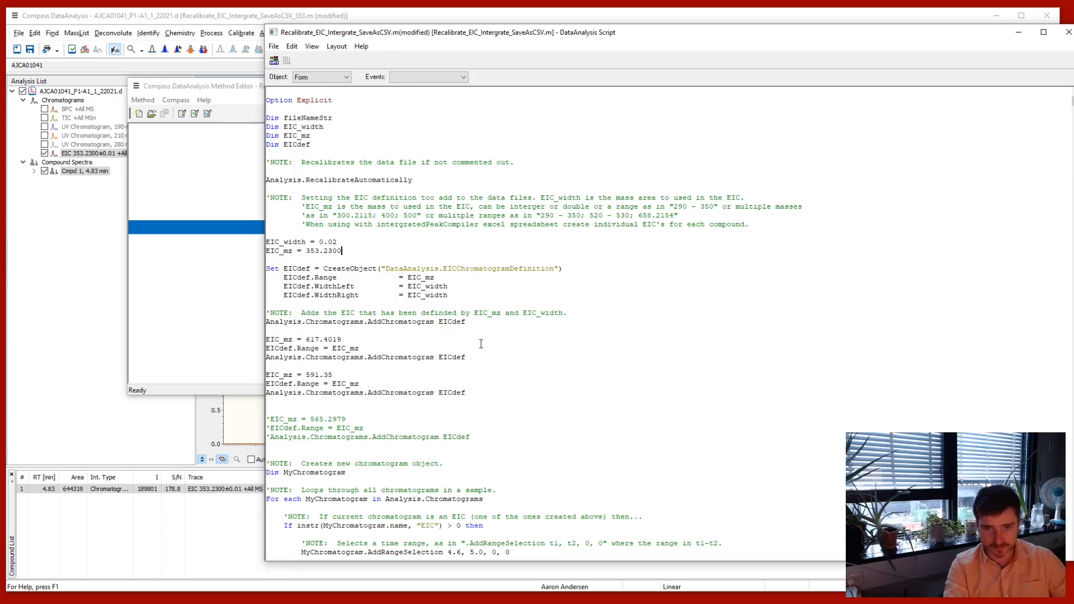
Step: Comment out the three-line EIC blocks for masses 617.4019 and 591.35 in the script
drag(267, 339, 391, 359)
click(315, 386)
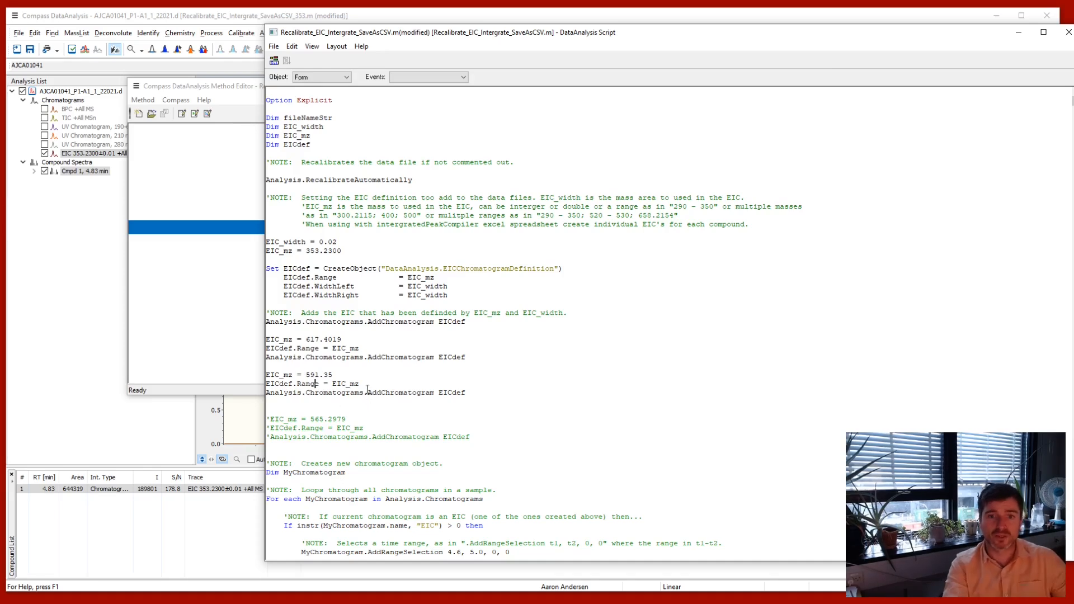
click(267, 339)
text(')
key(BackSpace)
text(')
key(Left)
key(shift+Left)
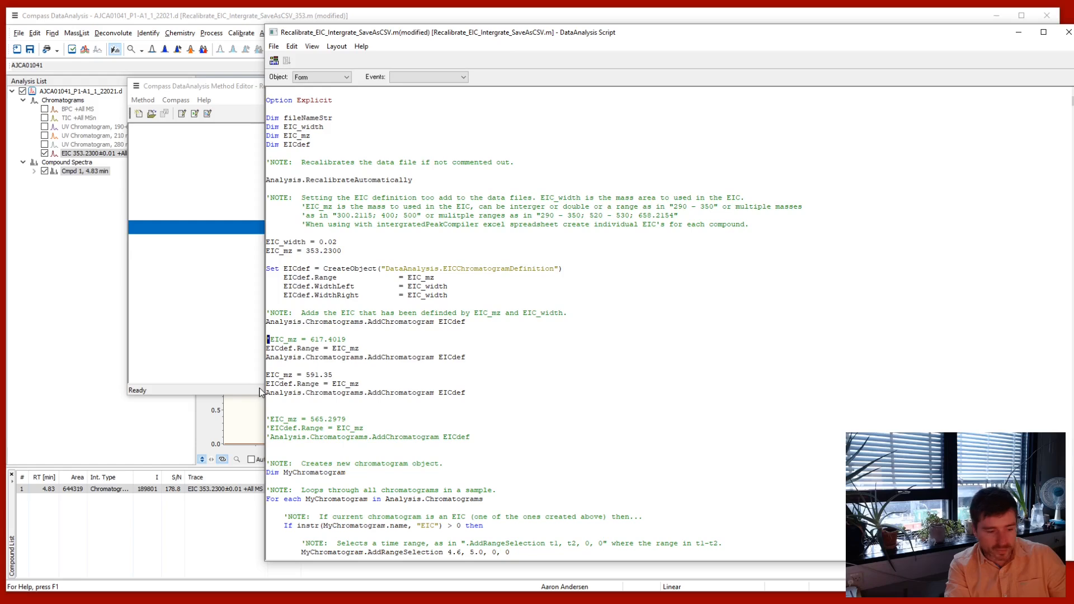
key(End)
text(')
key(Left)
key(Down)
text(')
key(Left)
key(Down)
key(Down)
text(')
key(Left)
key(Down)
text(')
key(Left)
key(Down)
text(')
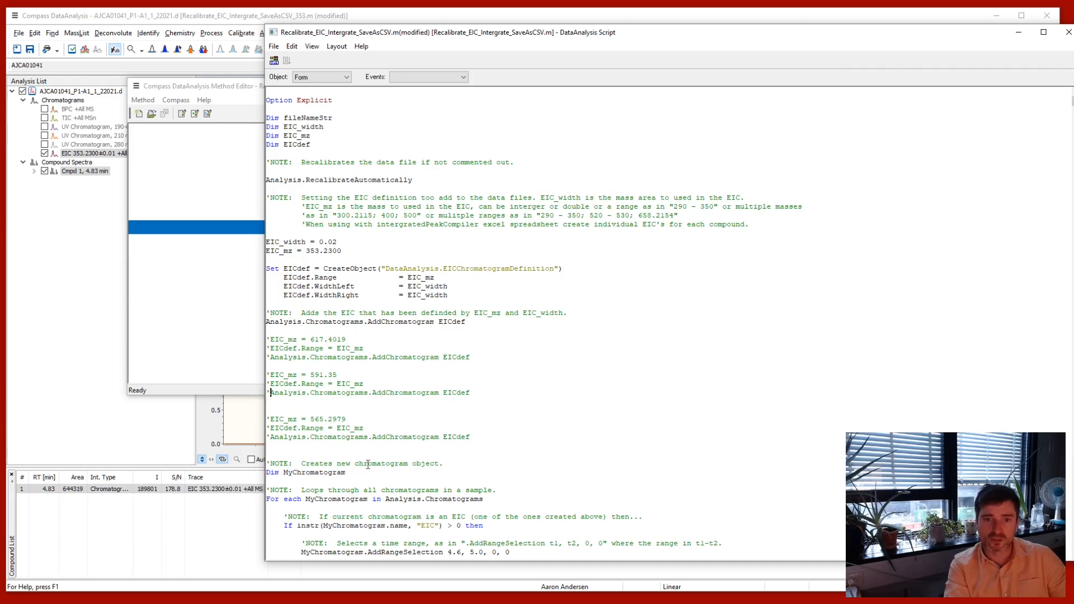
Step: Review the edited EIC definition and the script's loop that selects a time range and integrates the EIC peaks
drag(342, 251, 306, 251)
click(280, 251)
drag(269, 323, 464, 322)
click(482, 338)
drag(424, 36, 241, 30)
scroll(250, 362, down, 3)
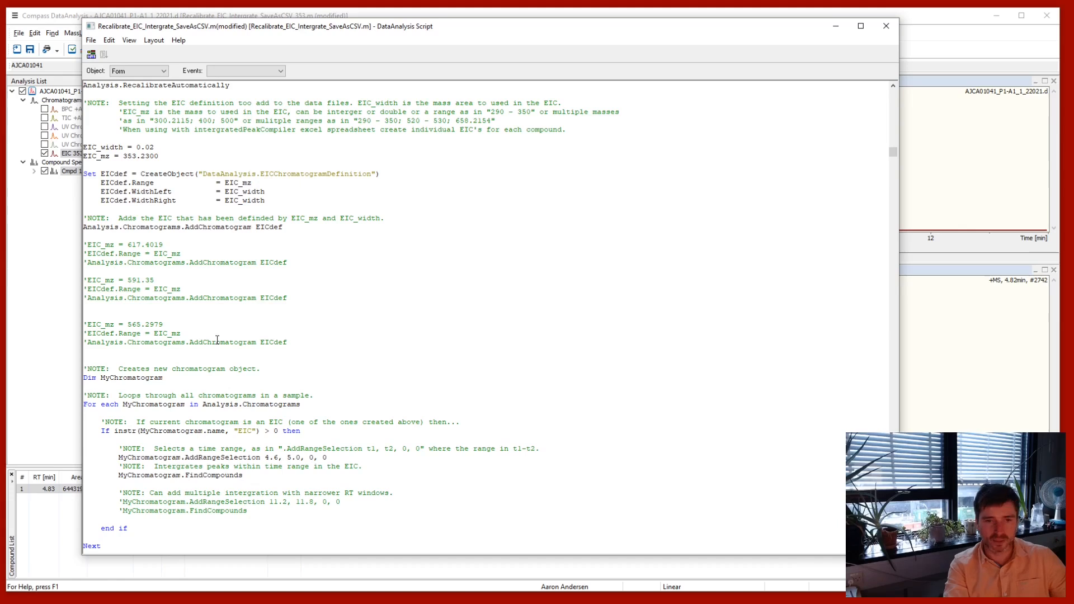
scroll(218, 340, down, 5)
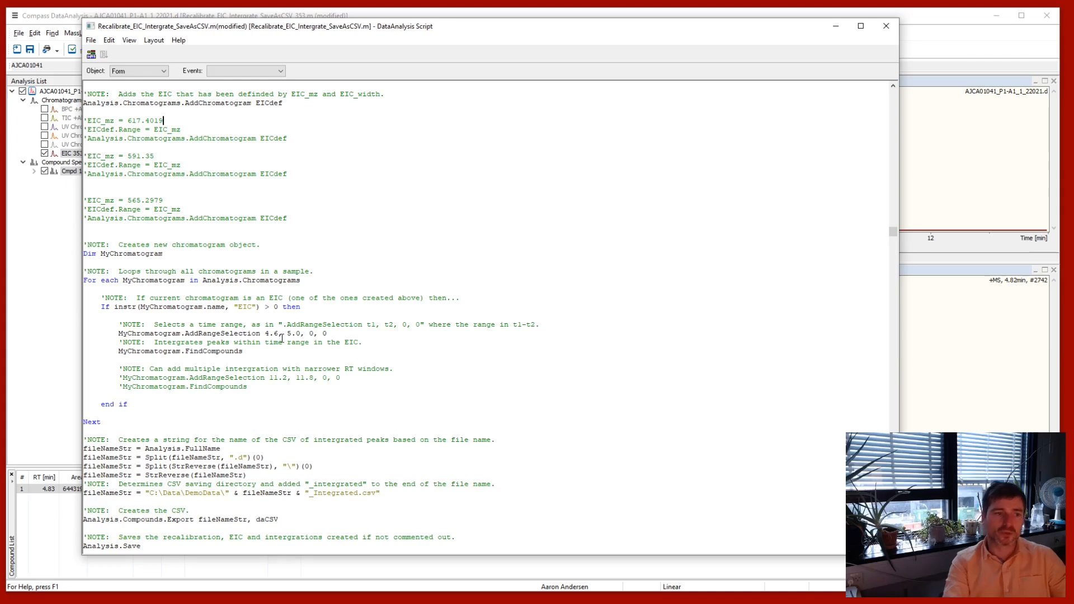
scroll(116, 117, up, 4)
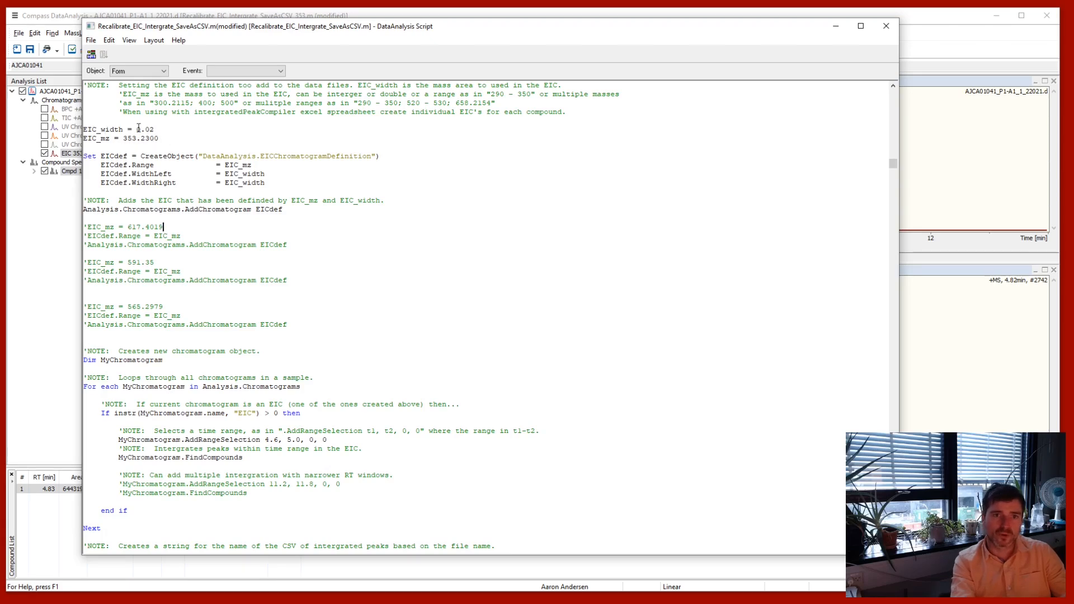
scroll(240, 250, down, 4)
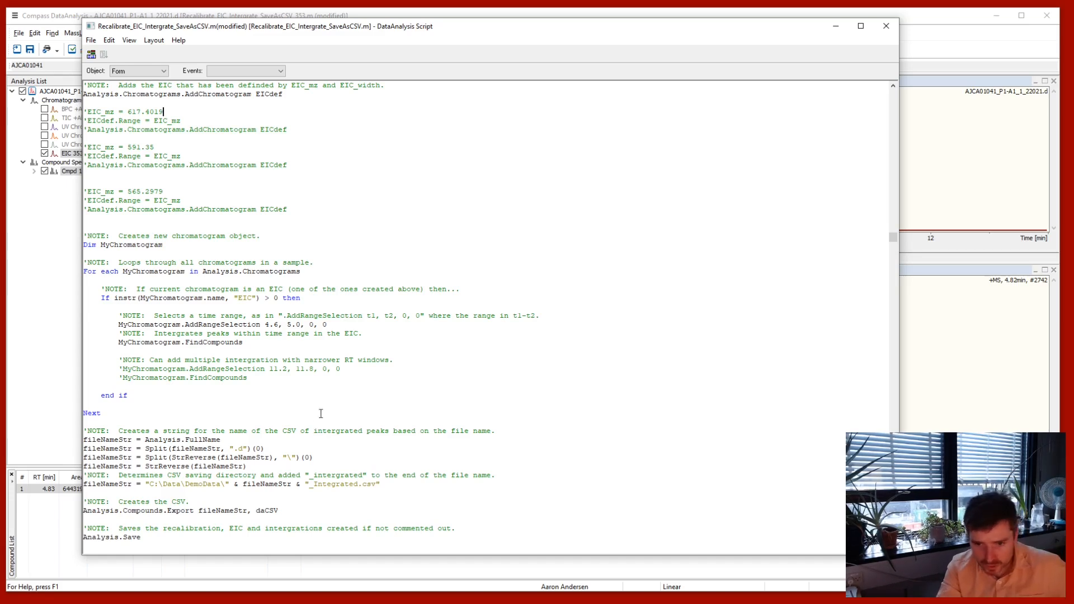
Step: Check the EIC peak's retention time range in a stretched chromatogram view and return to the method script
key(alt+Tab)
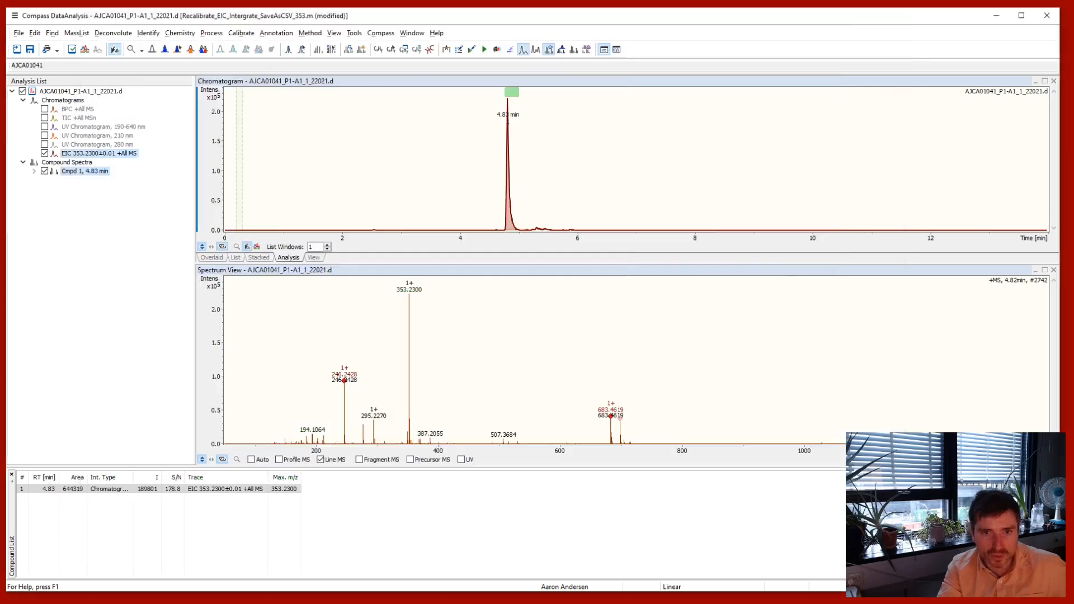
drag(518, 239, 466, 240)
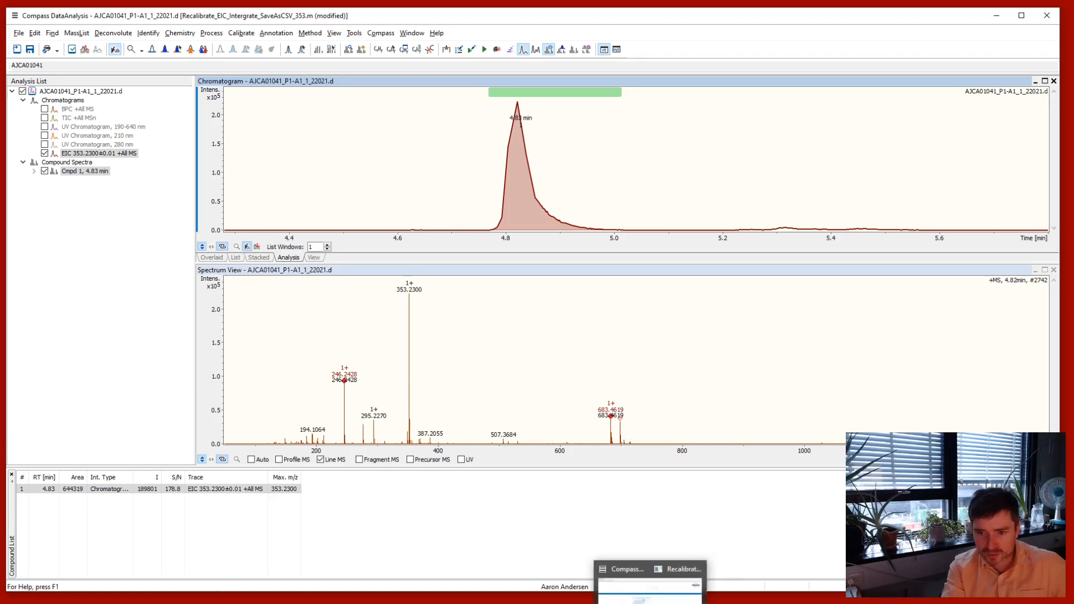
click(764, 582)
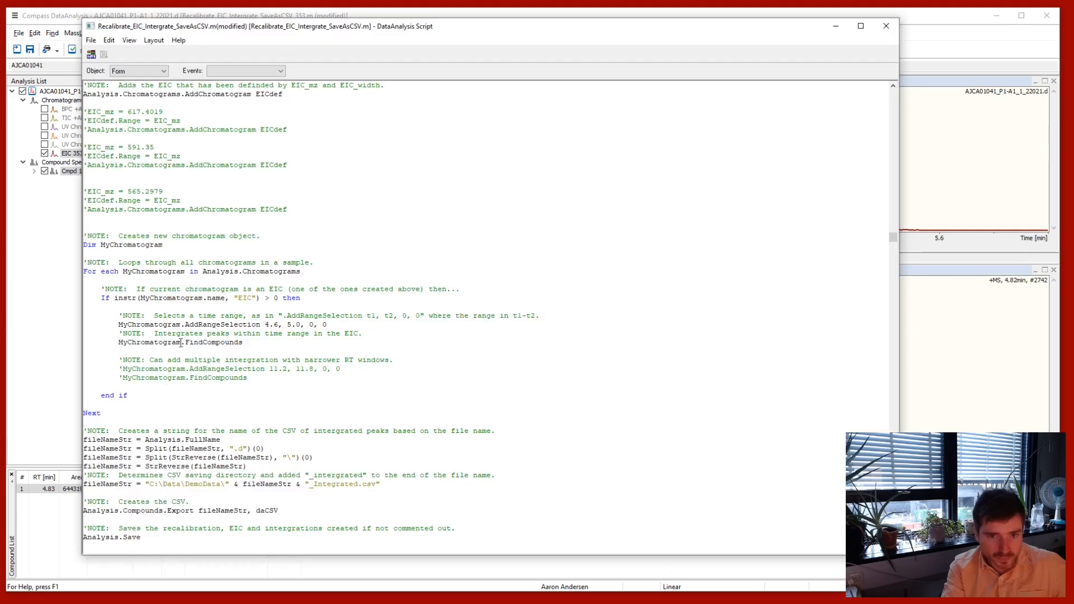
Step: Examine the script's peak integration lines and how fileNameStr builds the CSV export path and name
scroll(96, 185, up, 3)
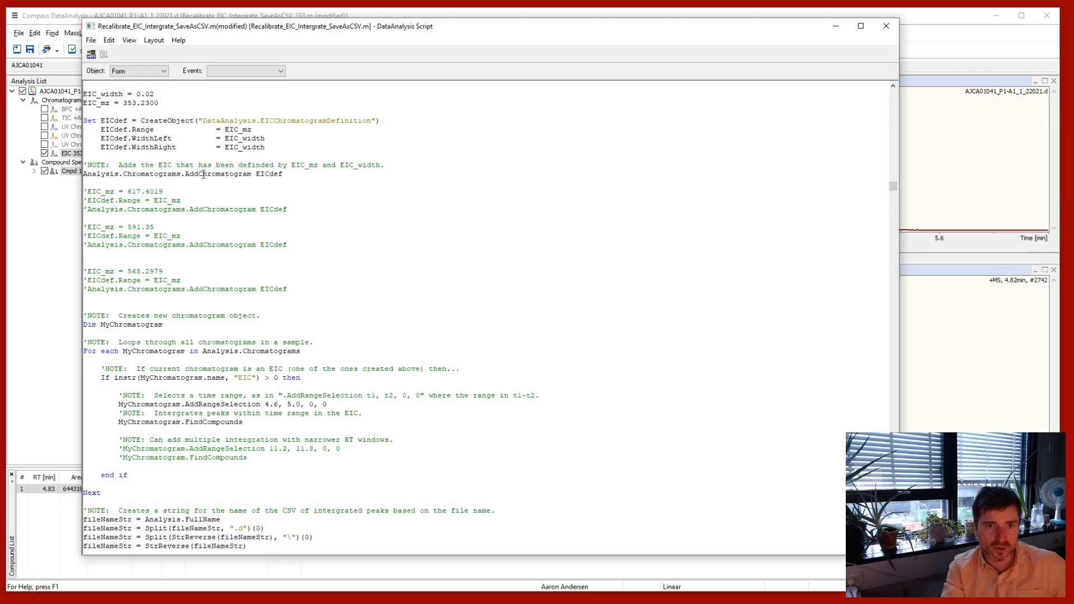
scroll(386, 238, down, 4)
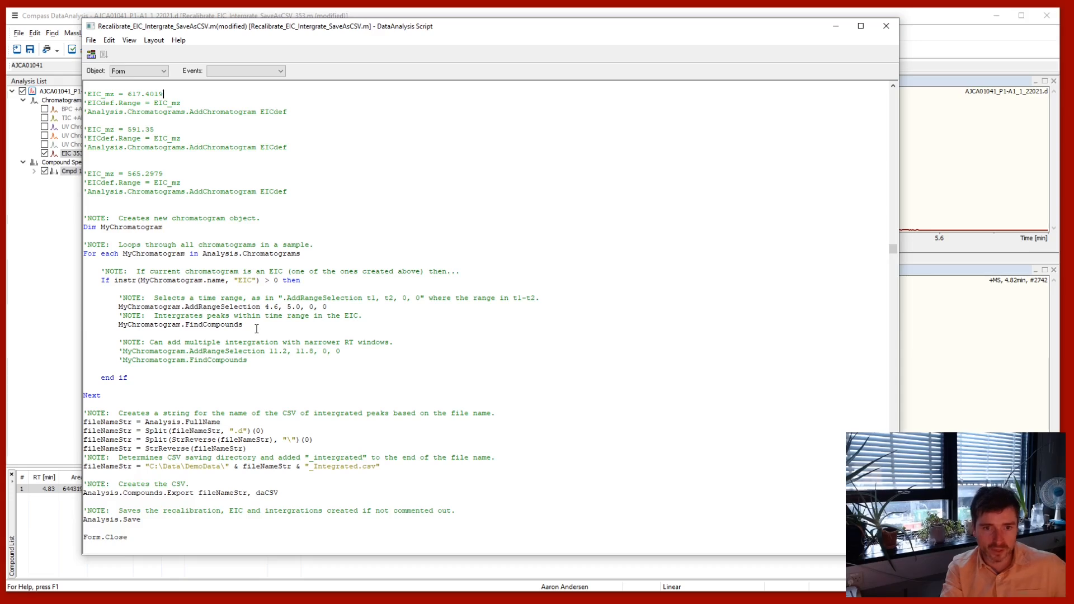
scroll(184, 333, down, 2)
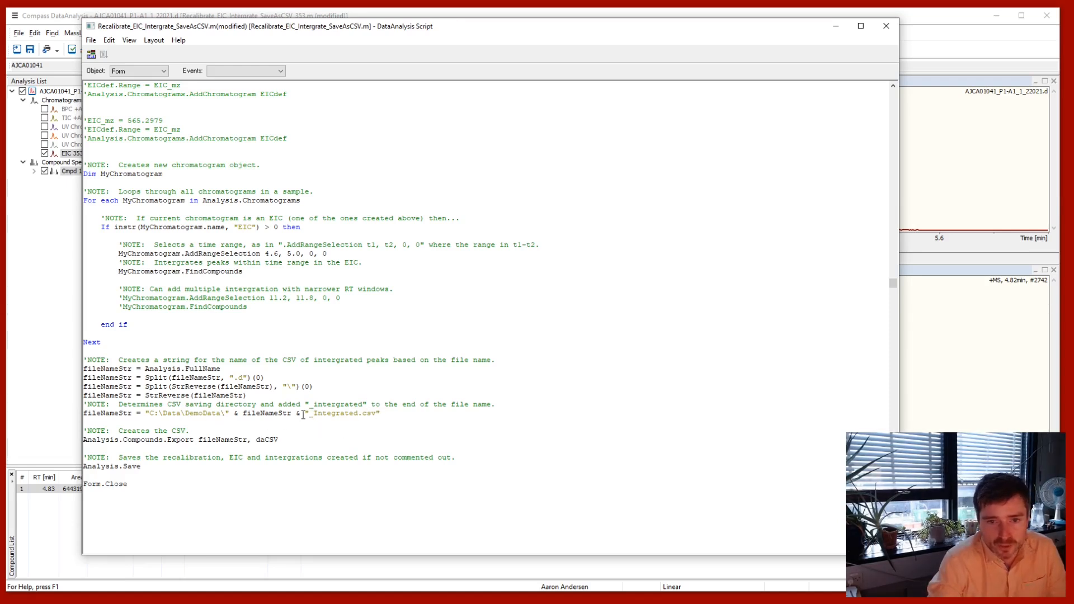
drag(244, 415, 294, 415)
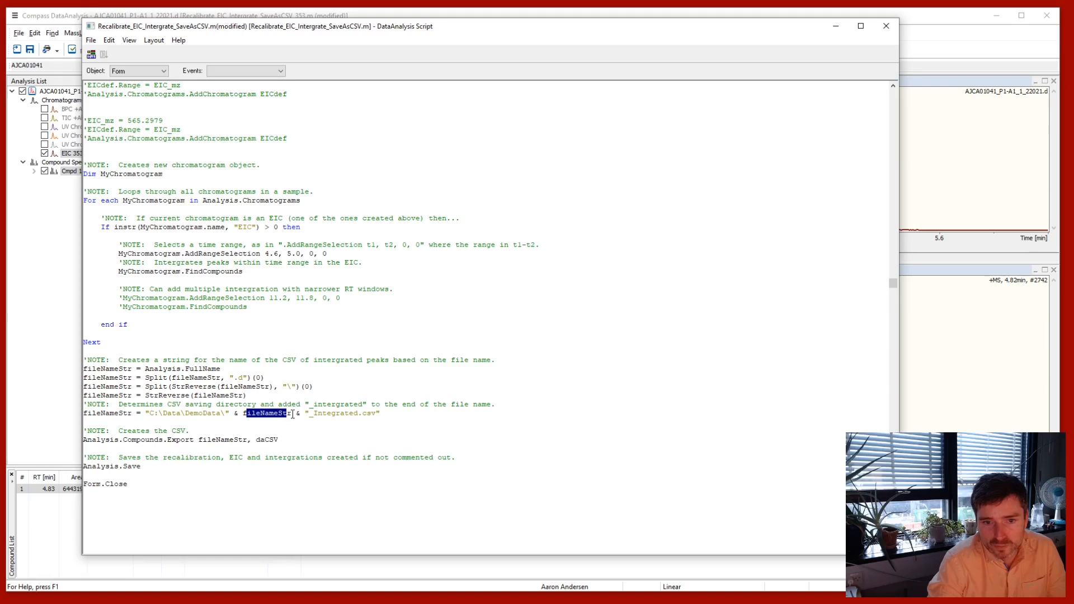
Step: Review the script's EIC definition, integration time range, CSV path and export lines, and final save command
click(290, 415)
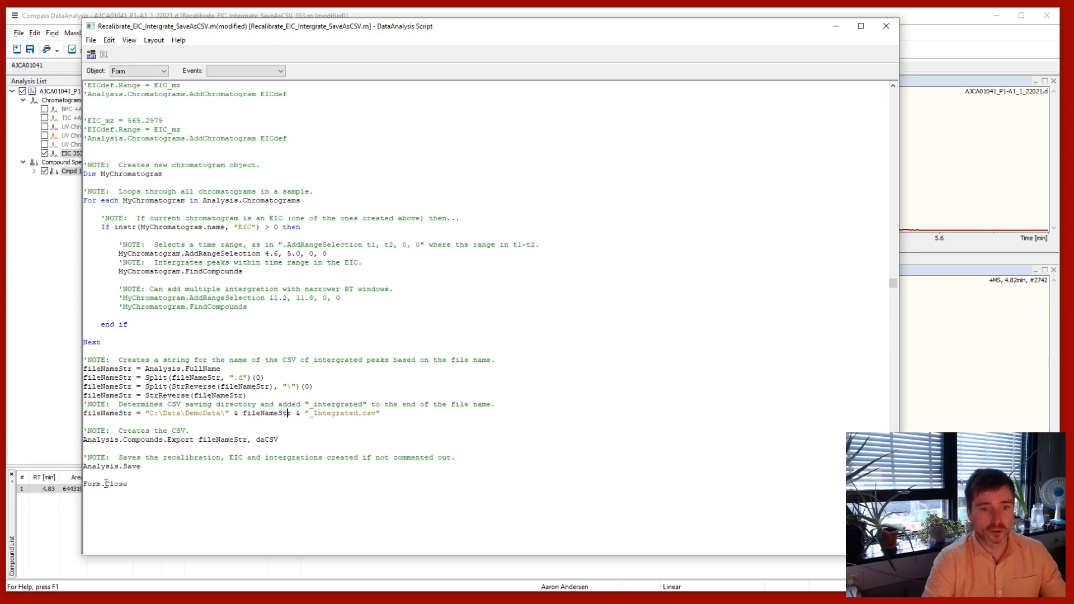
scroll(200, 478, up, 7)
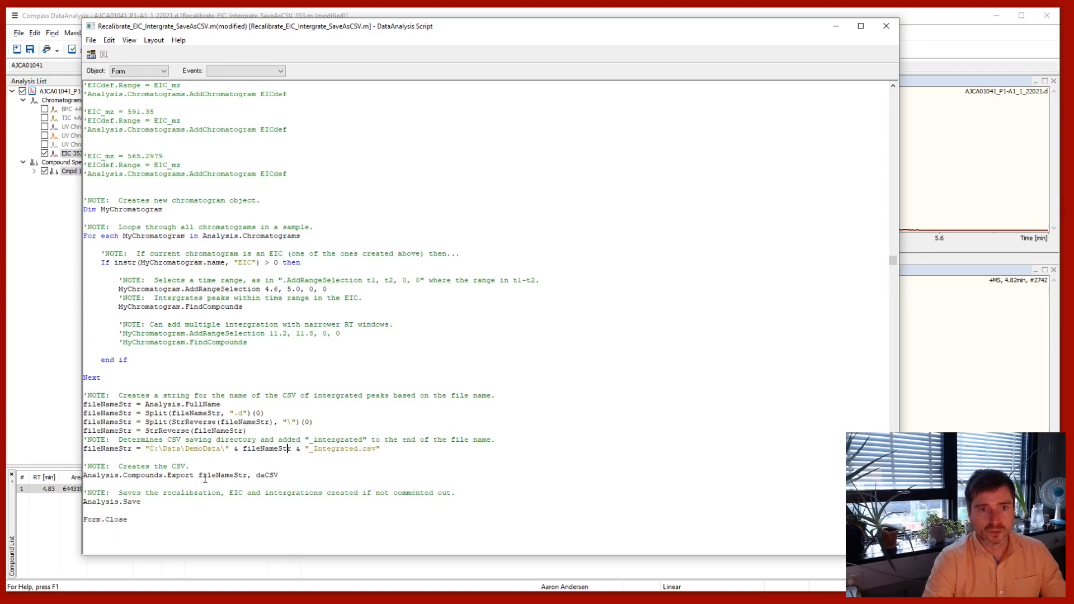
scroll(206, 477, up, 1)
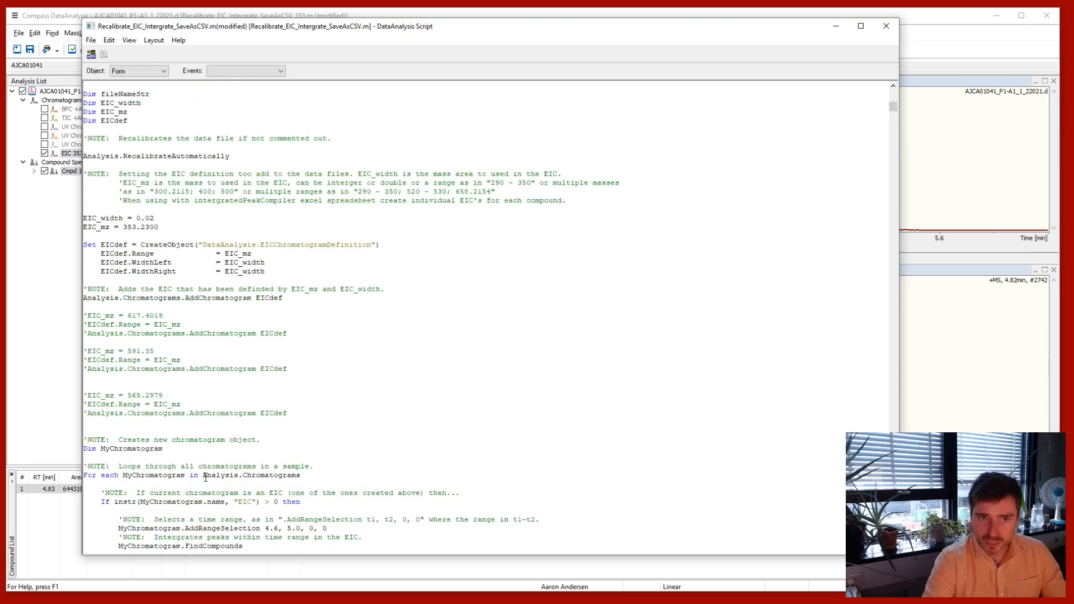
scroll(205, 475, down, 10)
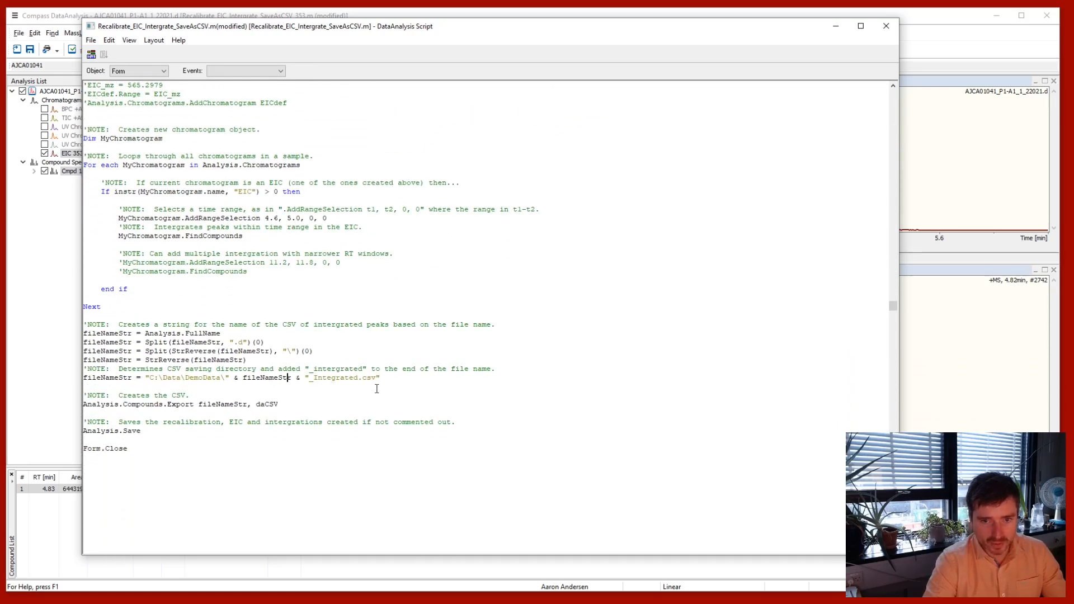
scroll(377, 389, up, 8)
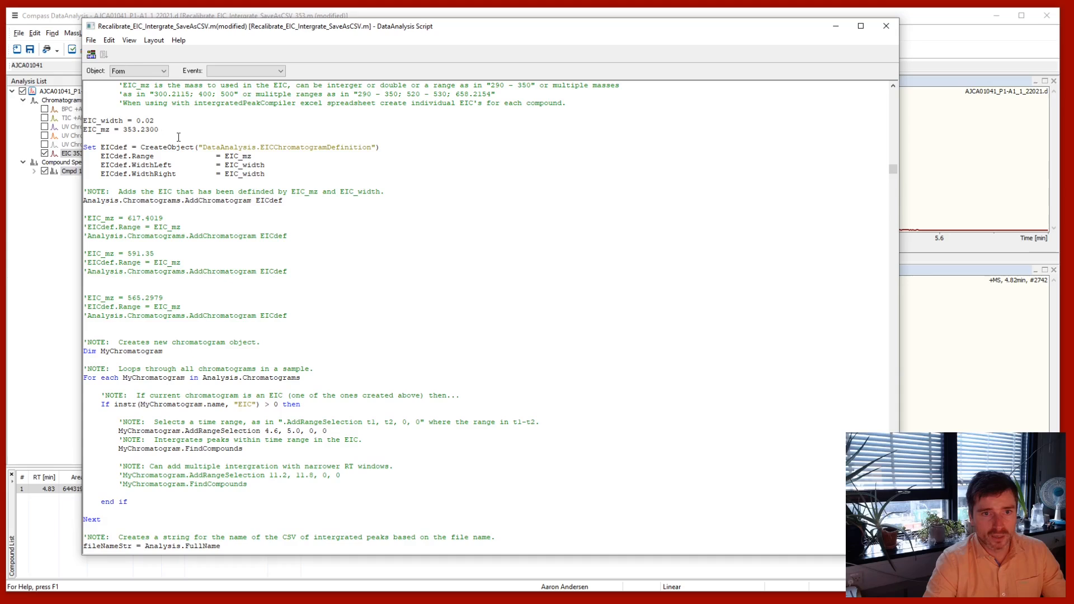
scroll(269, 338, down, 3)
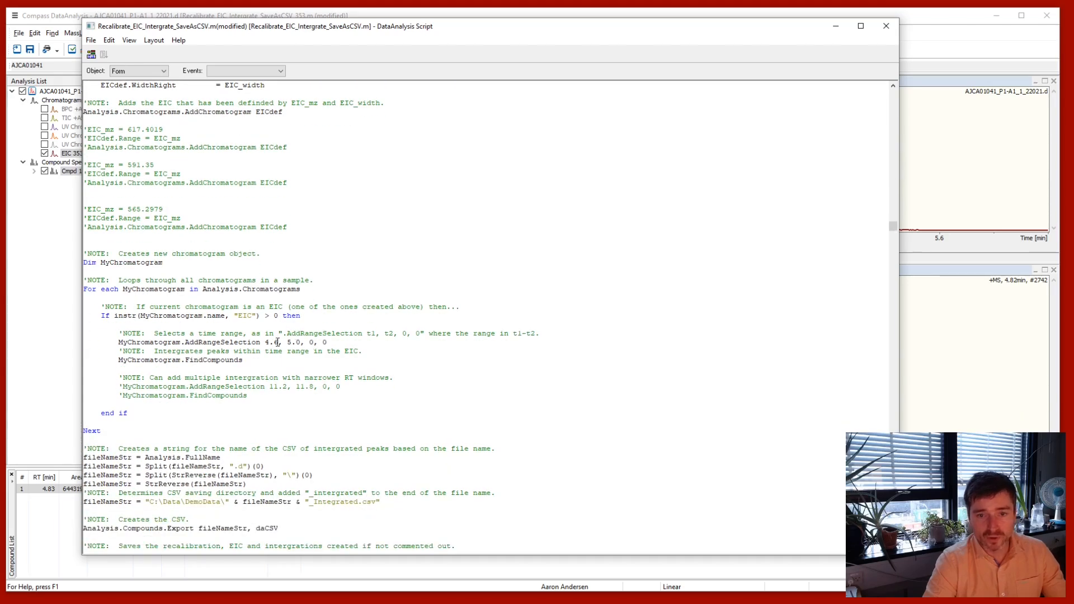
scroll(282, 343, down, 1)
scroll(286, 343, down, 3)
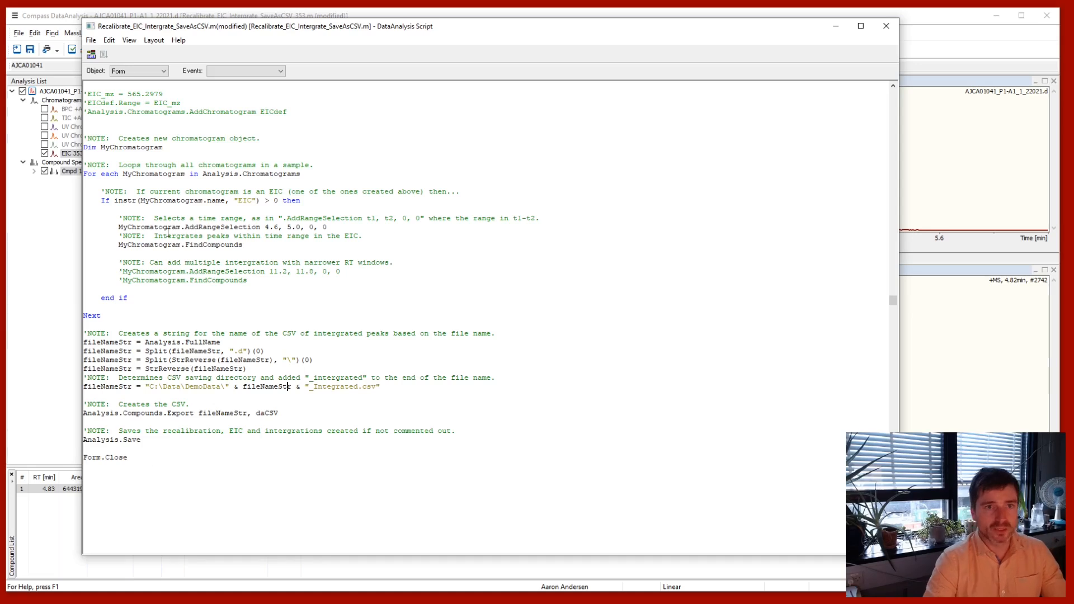
Step: Close the script editor, save the method as Recalibrate_EIC_Intergrate_SaveAsCSV_Demo in DataProcessingMethods, and close the Method Editor
click(90, 41)
click(91, 40)
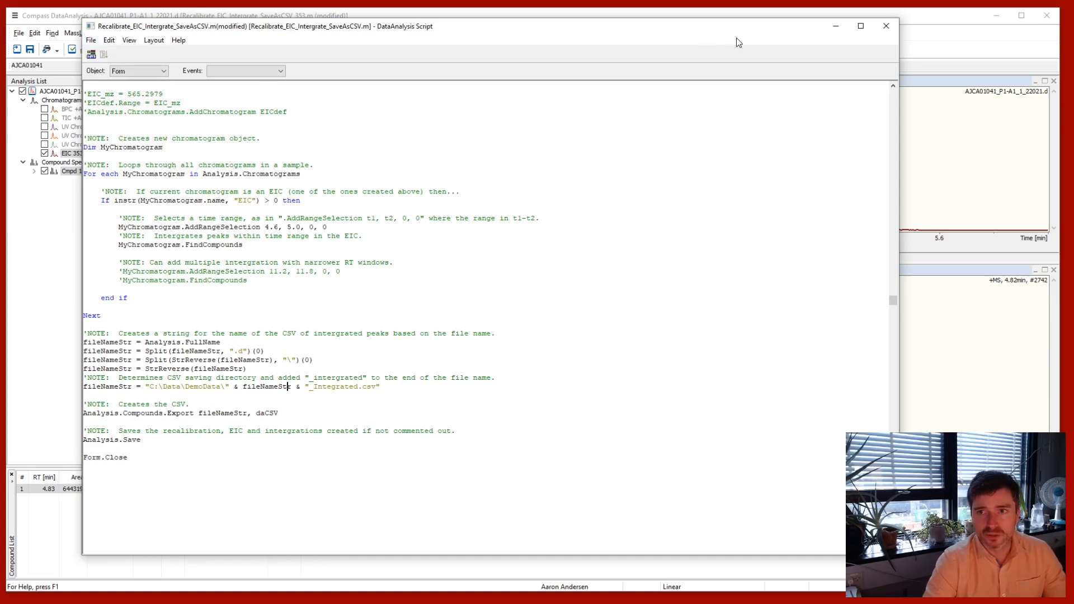
click(886, 25)
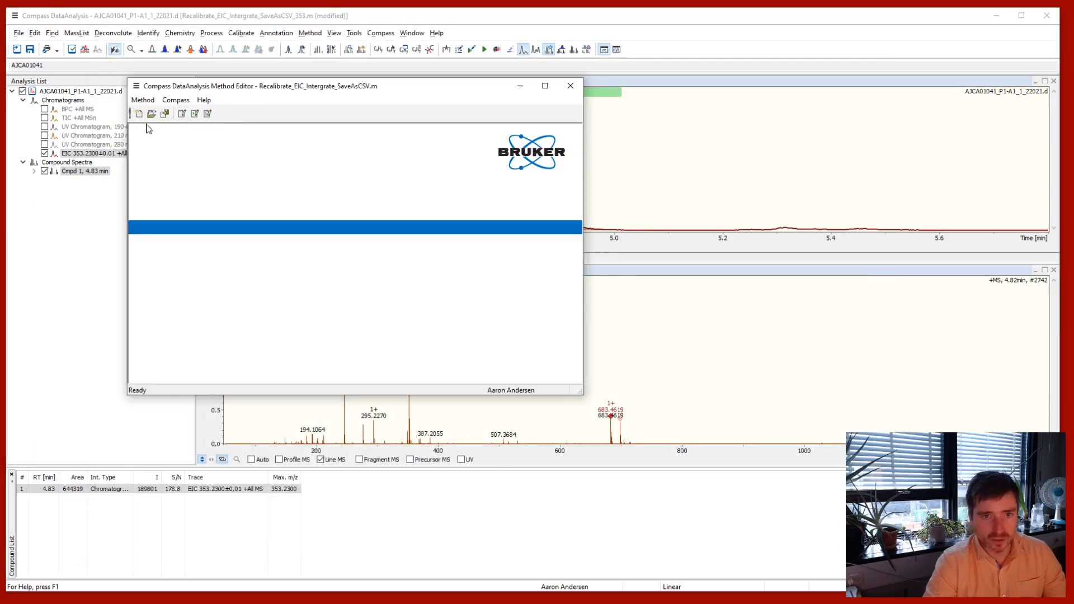
click(143, 99)
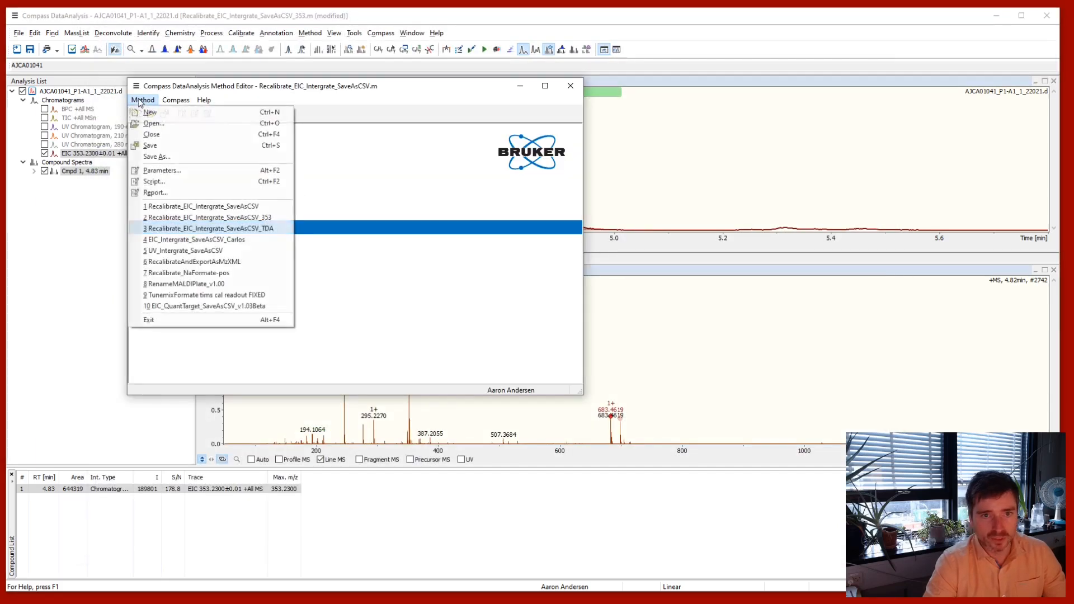
click(165, 156)
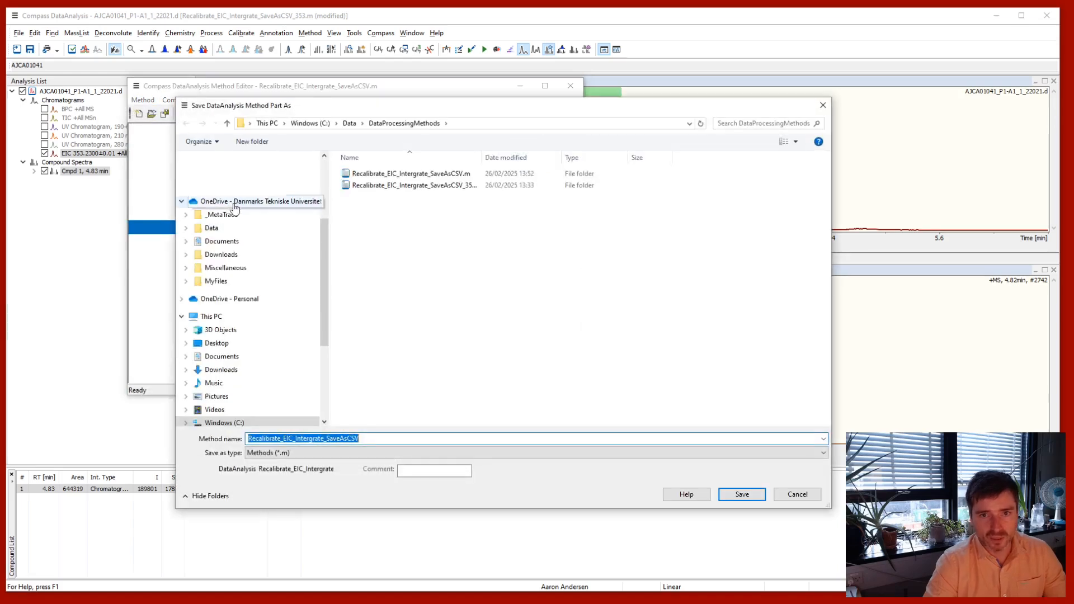
click(367, 439)
text(_Demo)
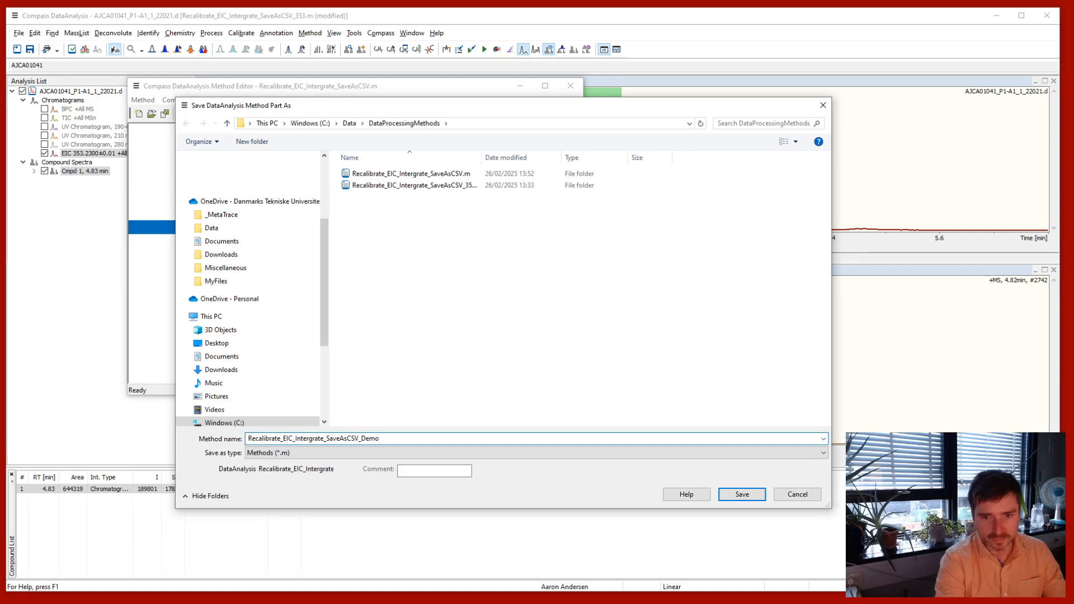
key(Return)
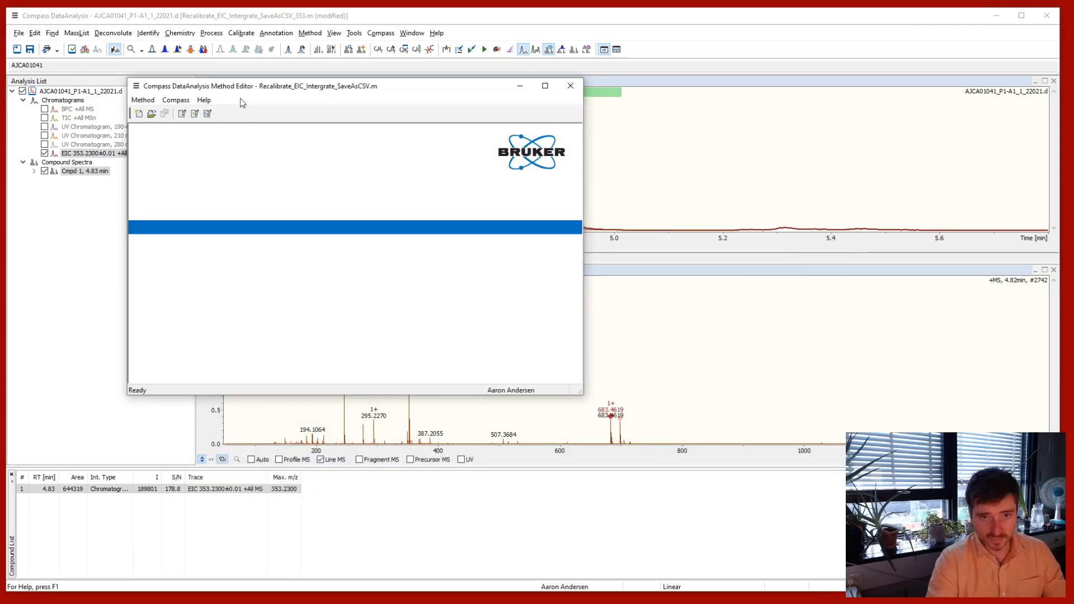
click(570, 86)
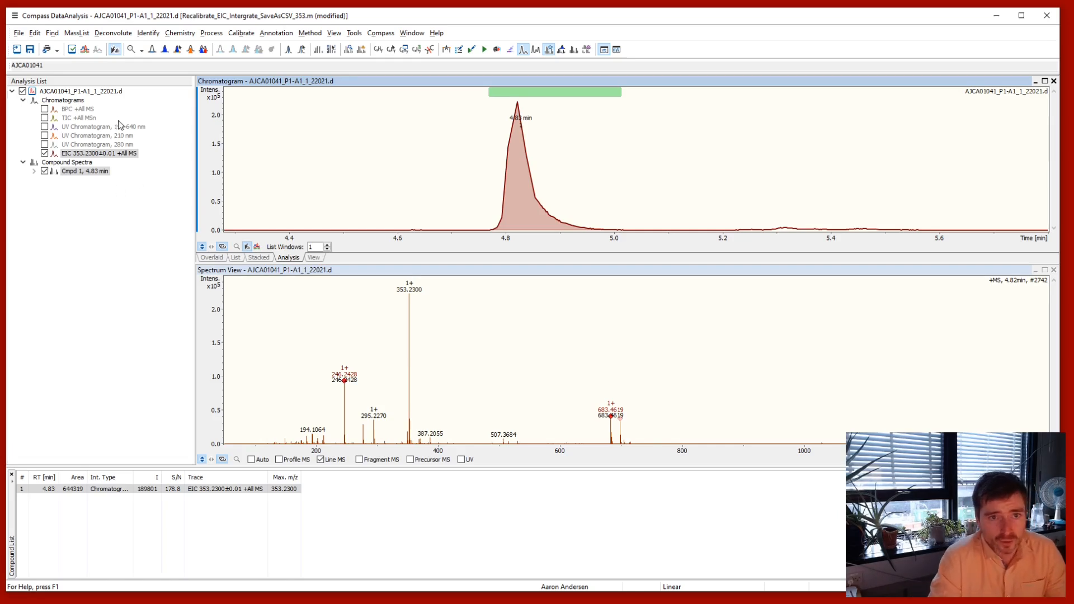
Step: Close the analysis AJCA01041_P1-A1_1_22021.d and answer the prompt that follows
right_click(80, 91)
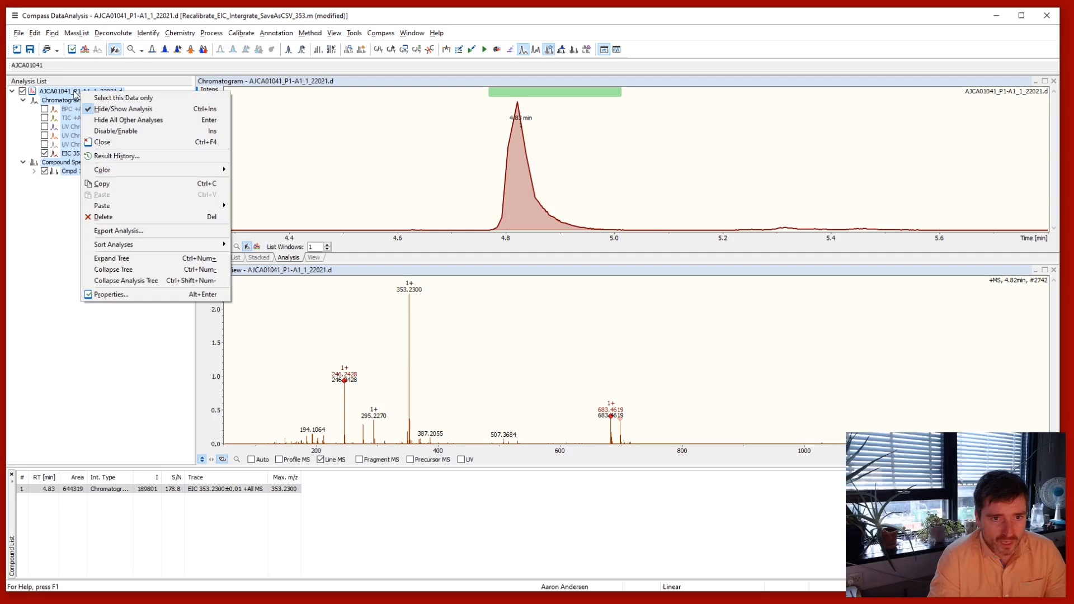
click(124, 143)
click(536, 329)
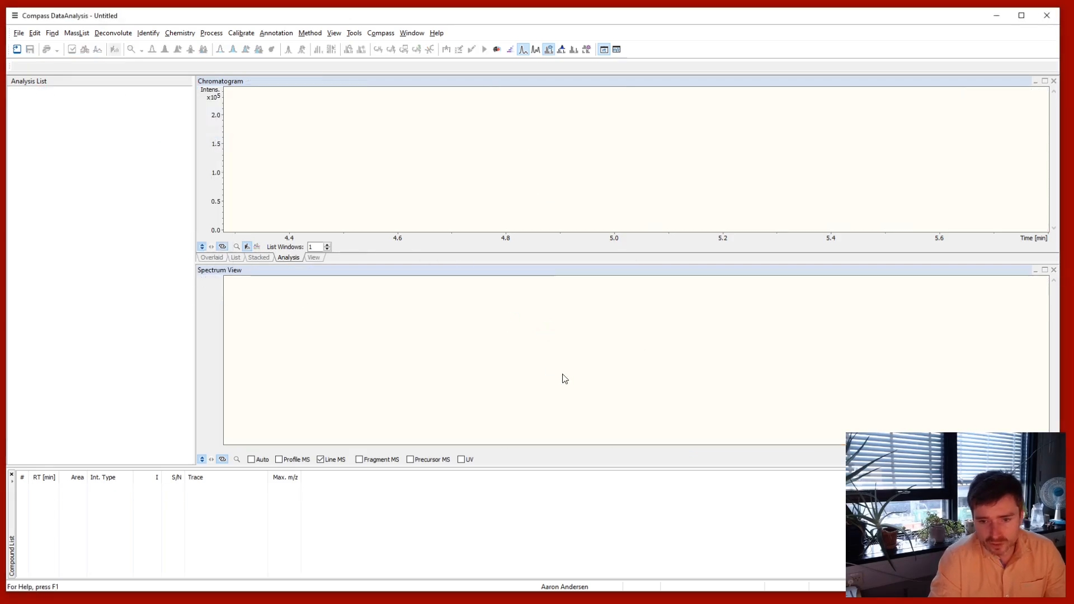
Step: Switch to Compass AutomationEngine and open the ProcessWithMethod script, moving its dialog clear of the window's corner
key(alt+Tab)
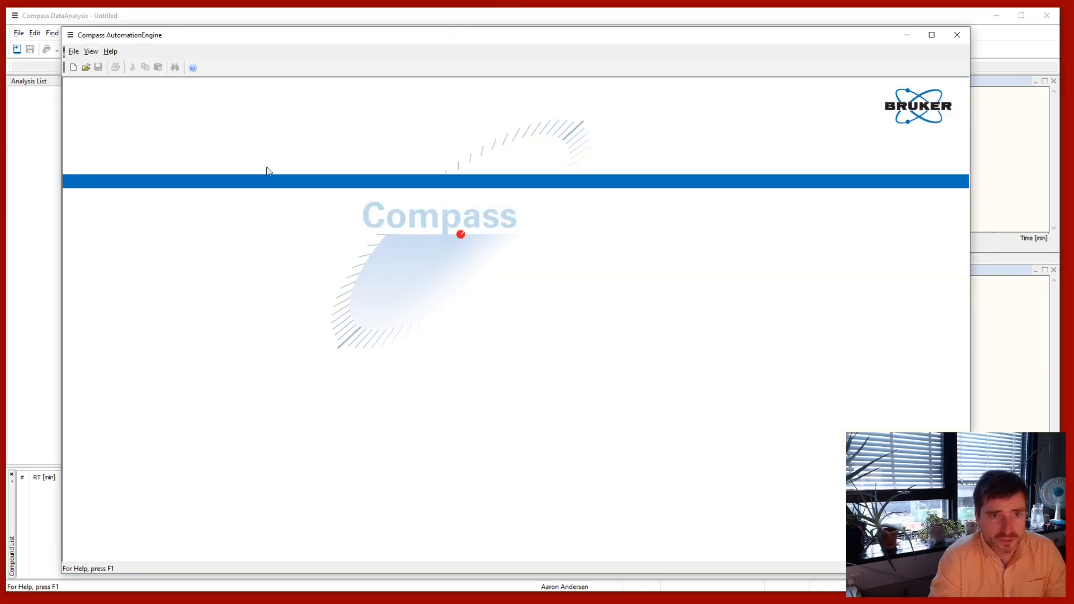
click(74, 52)
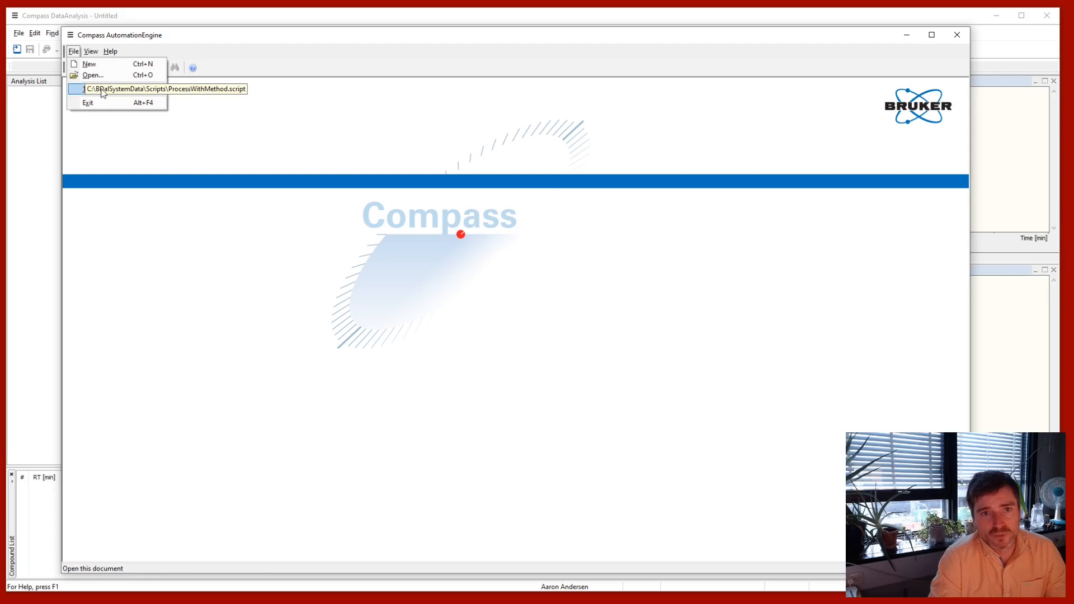
click(80, 89)
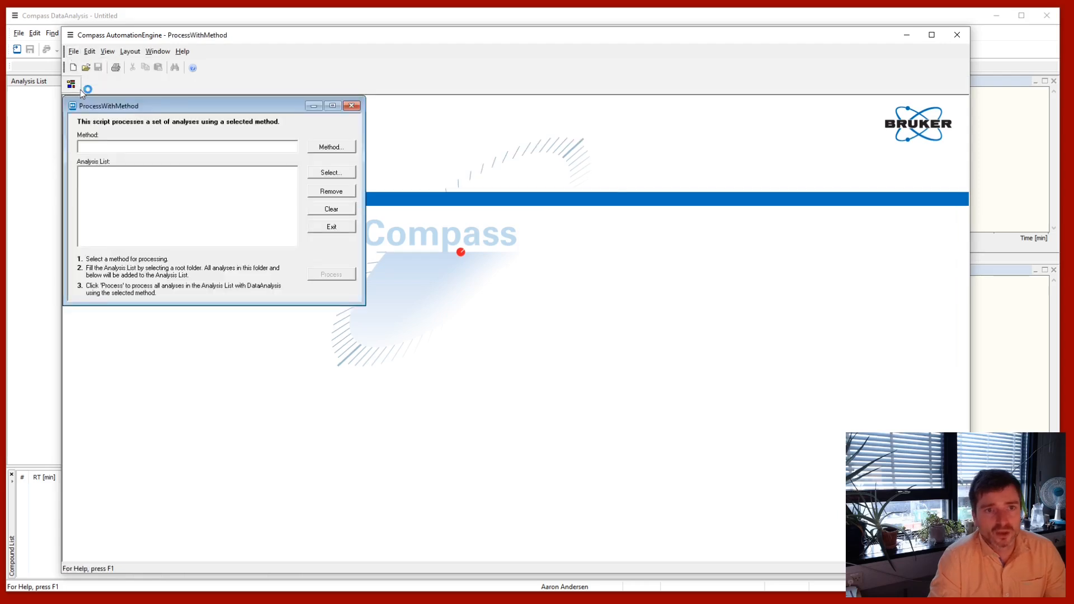
click(73, 51)
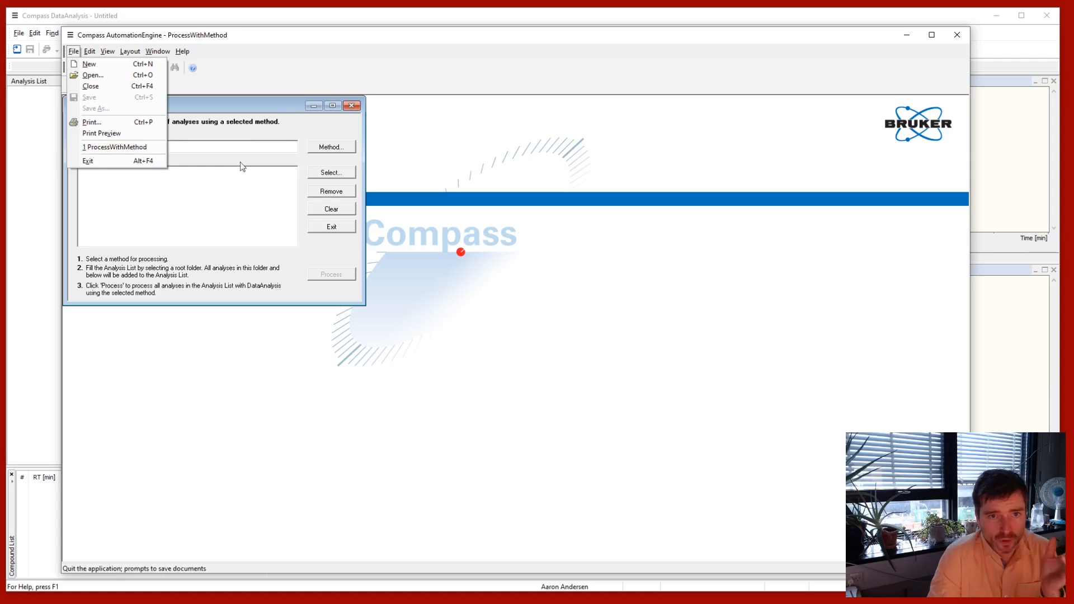
click(223, 101)
drag(223, 101, 265, 129)
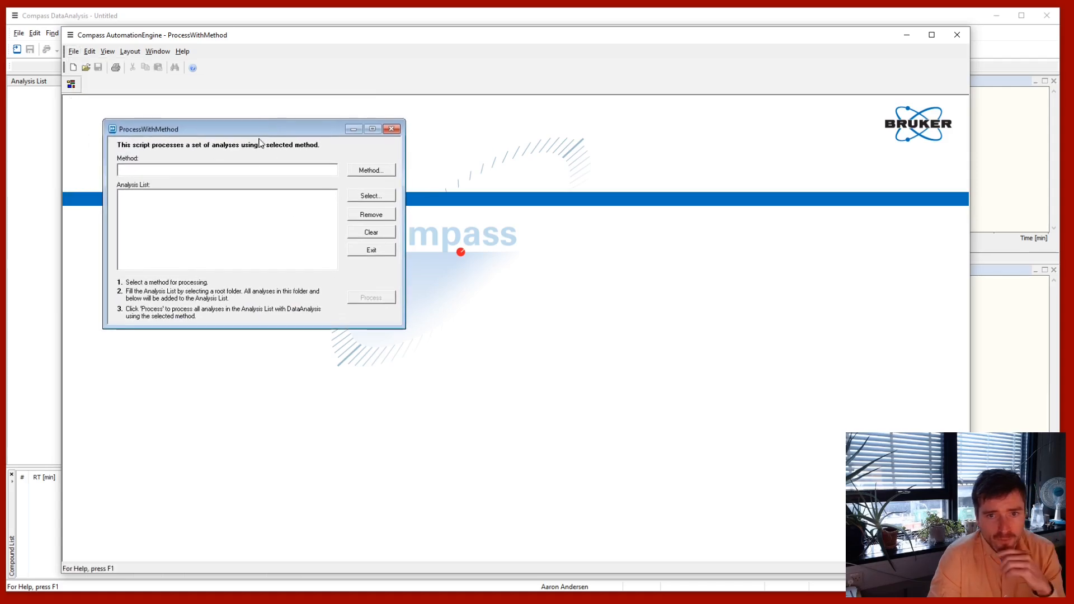
Step: Select Recalibrate_EIC_Intergrate_SaveAsCSV_Demo.m from C:\Data\DataProcessingMethods as the processing method
click(376, 175)
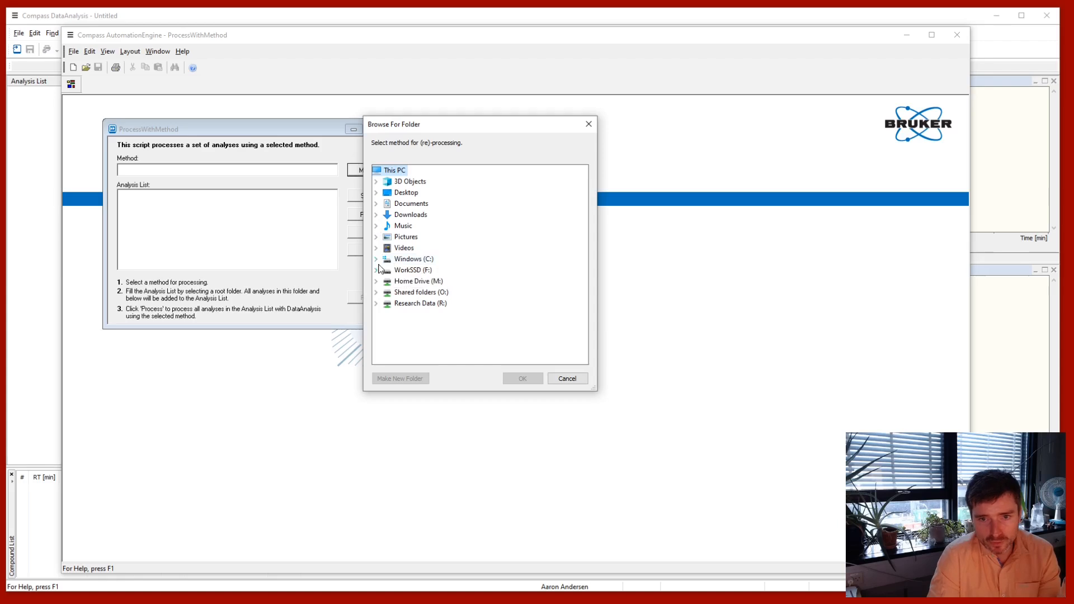
click(376, 259)
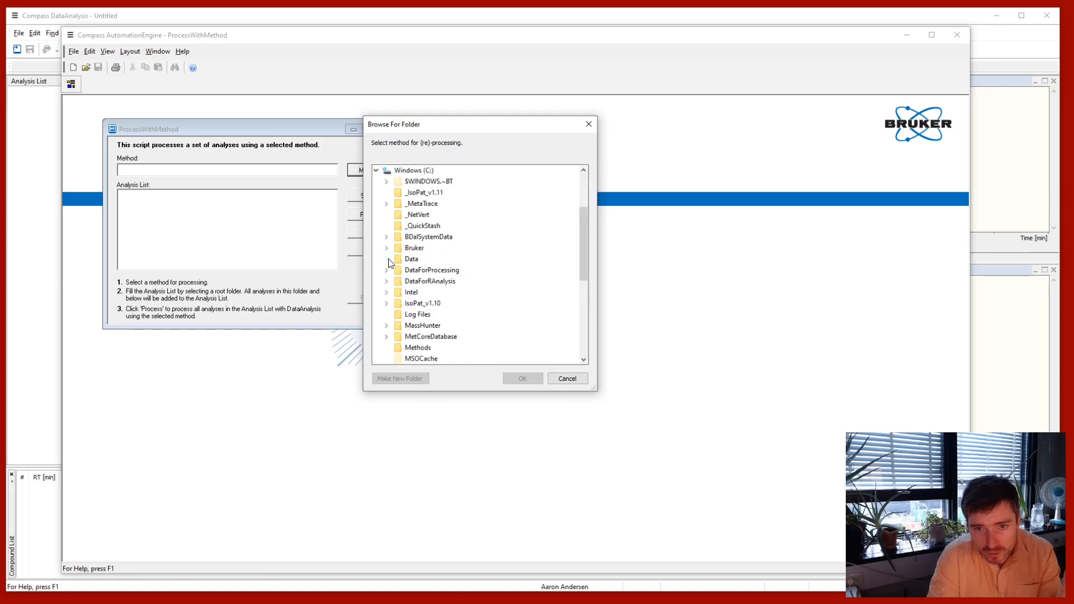
click(388, 260)
click(397, 282)
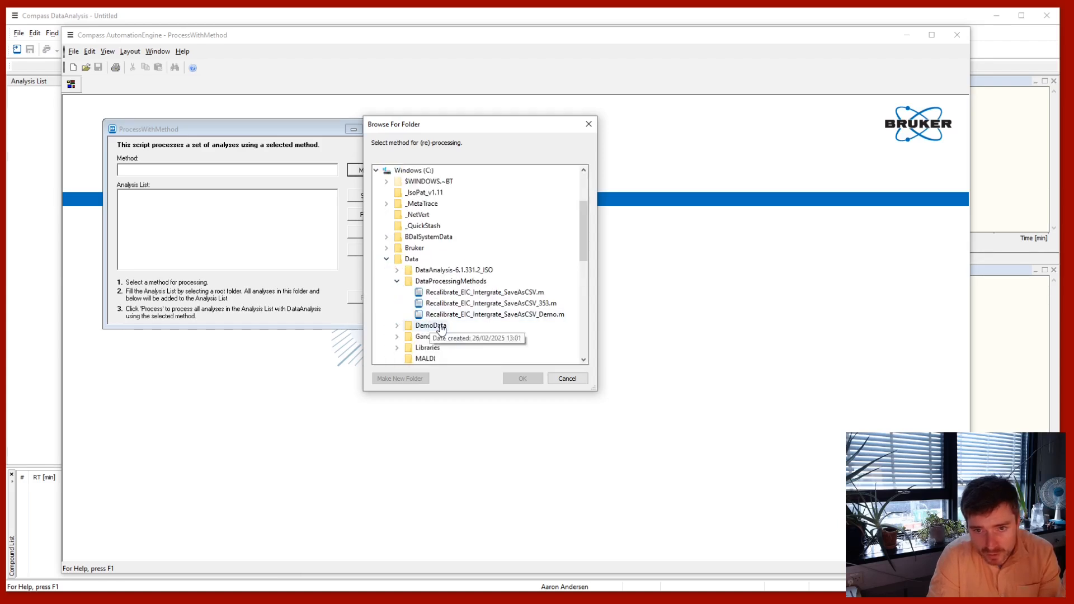
click(507, 315)
click(521, 377)
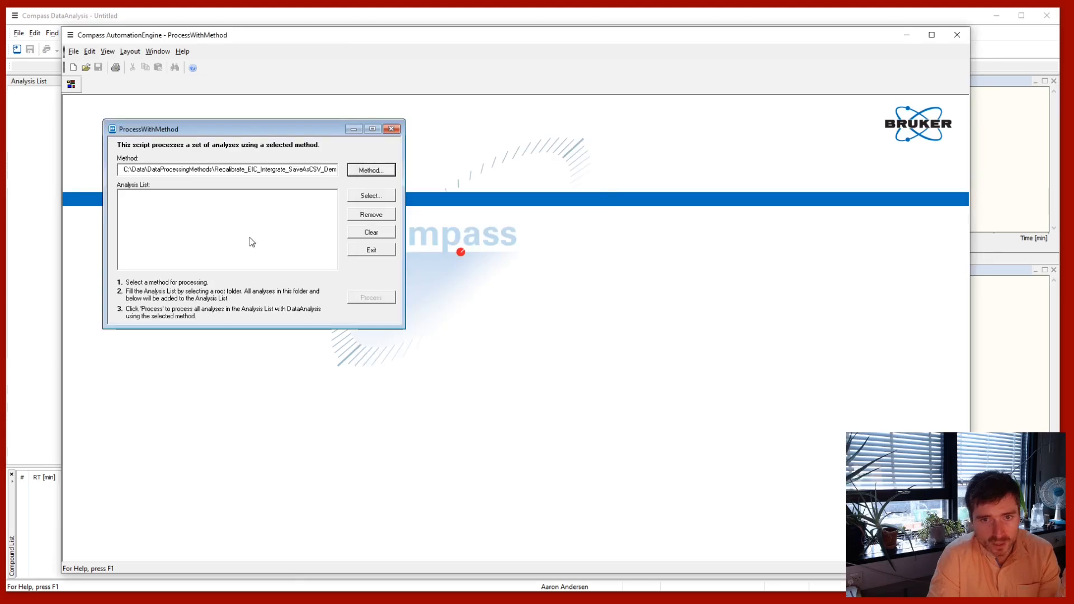
Step: Add all analyses from C:\Data\DemoData to the analysis list and process them with the selected method
click(382, 199)
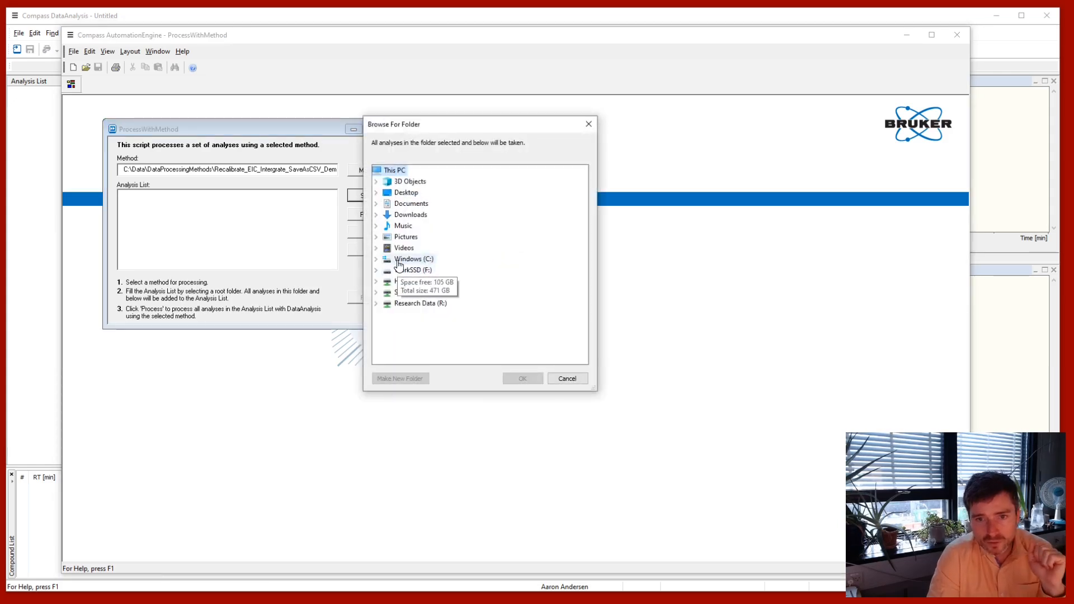
double_click(398, 261)
double_click(413, 260)
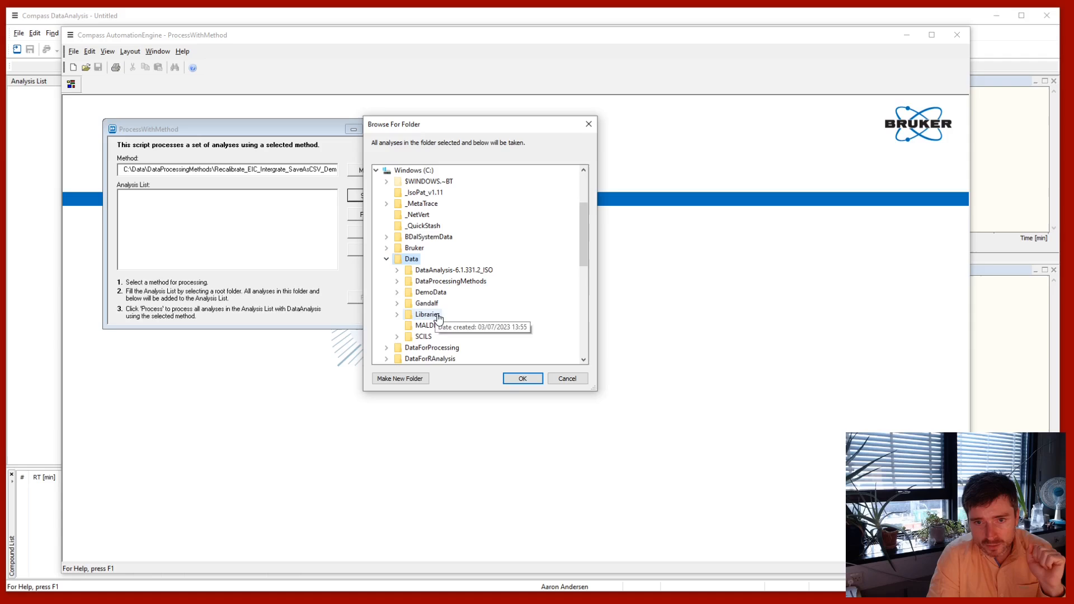
double_click(442, 298)
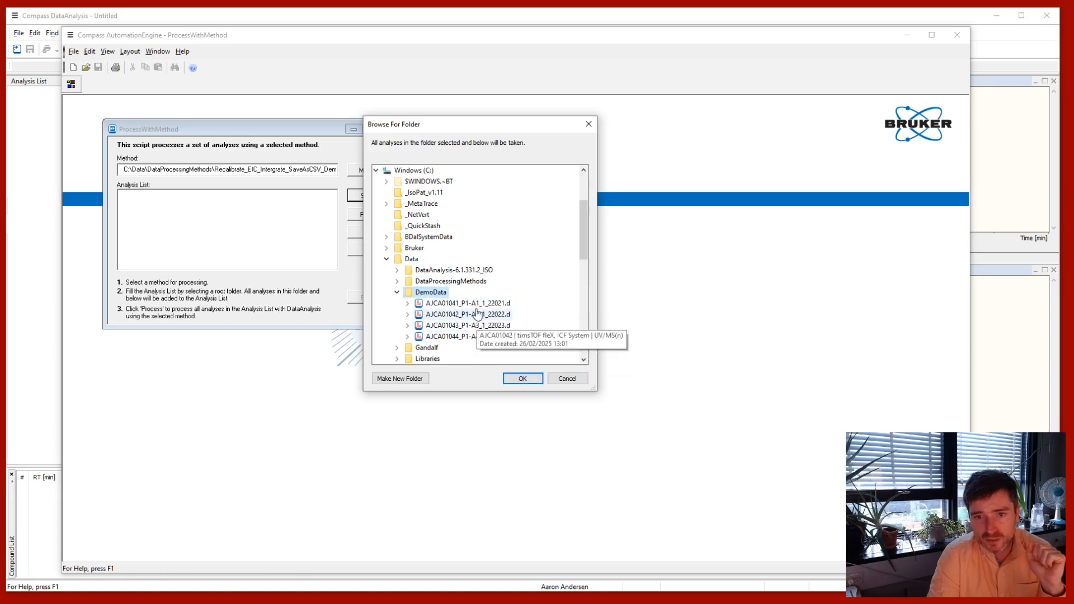
click(522, 381)
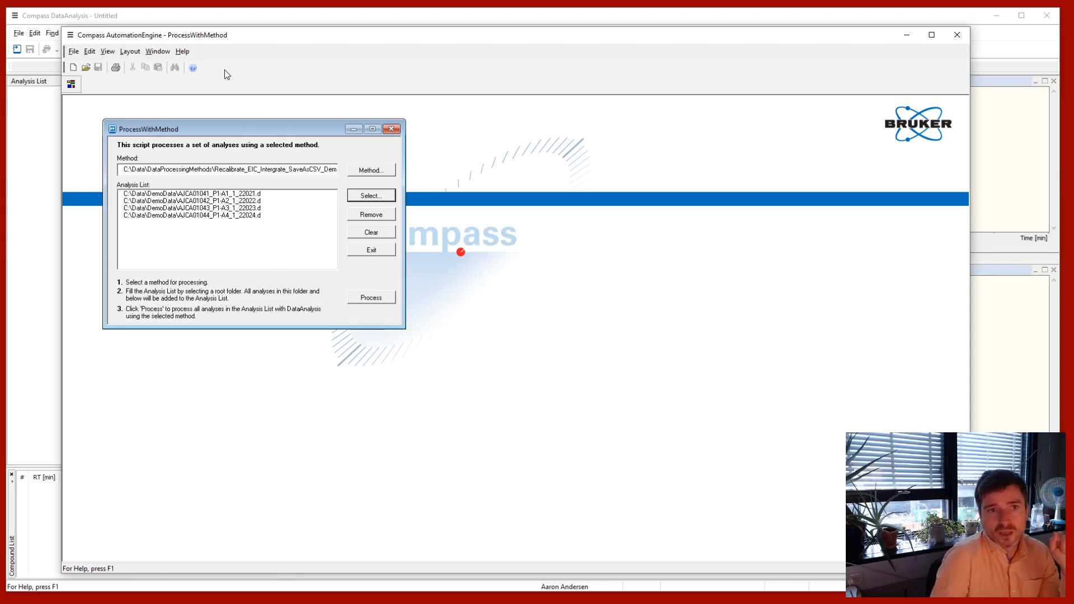
drag(210, 38, 331, 92)
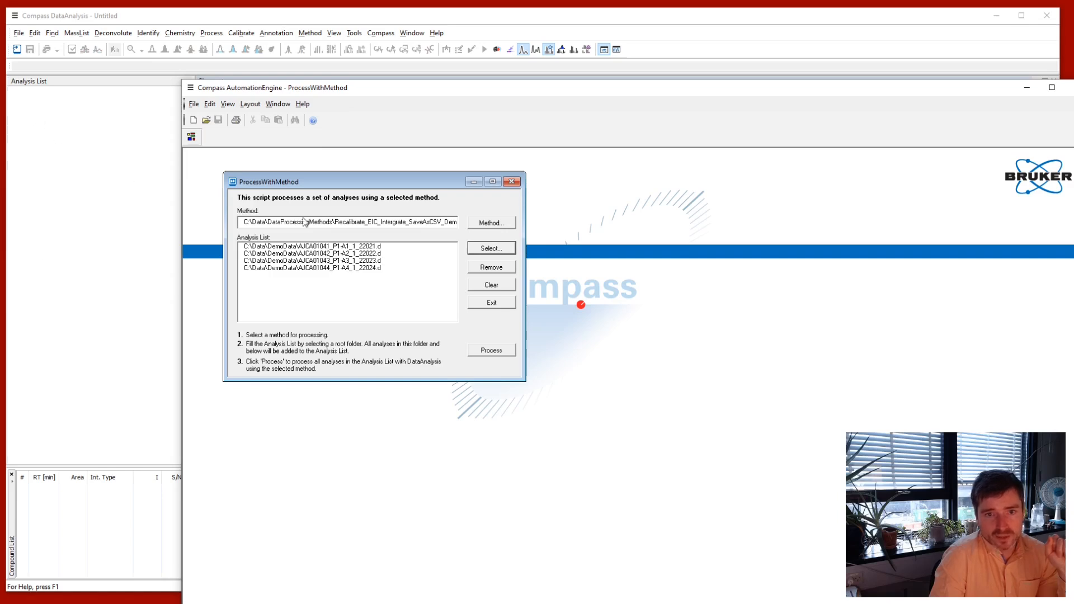
click(499, 353)
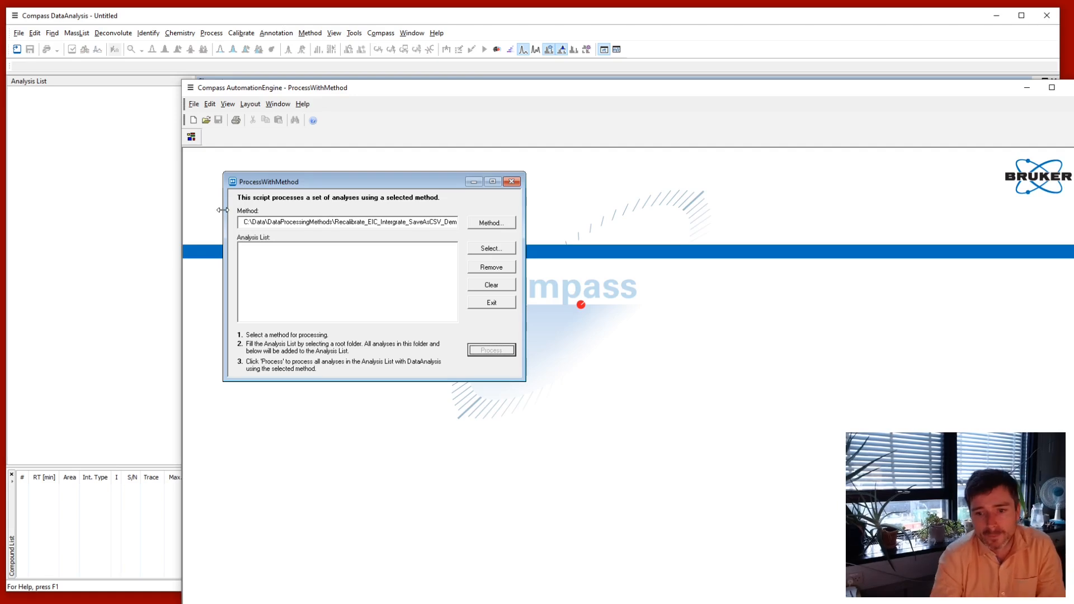
Step: Close the ProcessWithMethod dialog, the AutomationEngine window and the DataAnalysis ProcessQueuer window
mouse_move(651, 603)
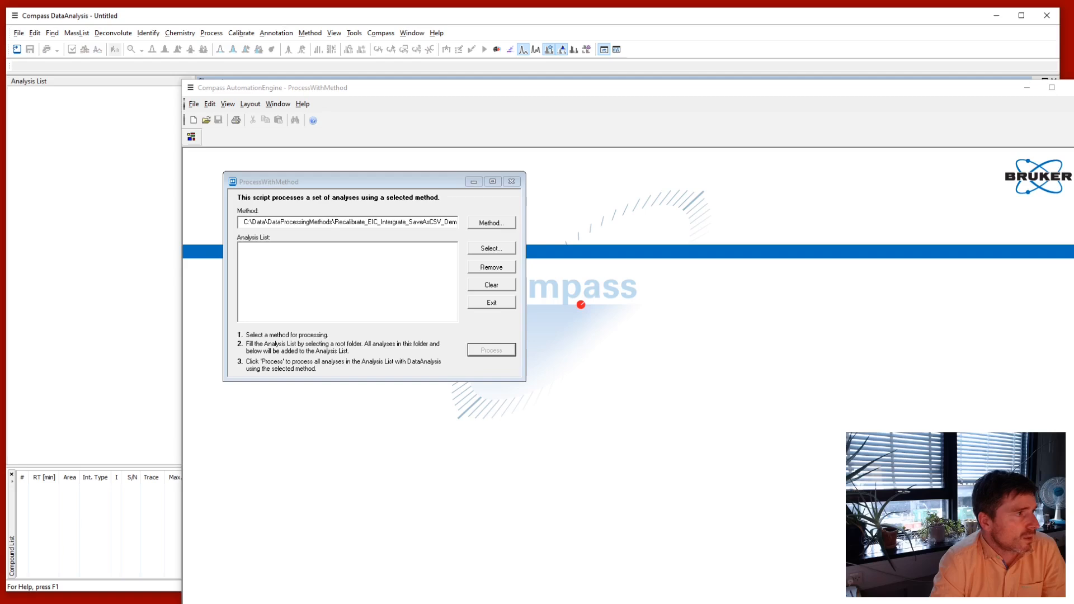
click(511, 181)
drag(514, 91, 519, 60)
click(854, 65)
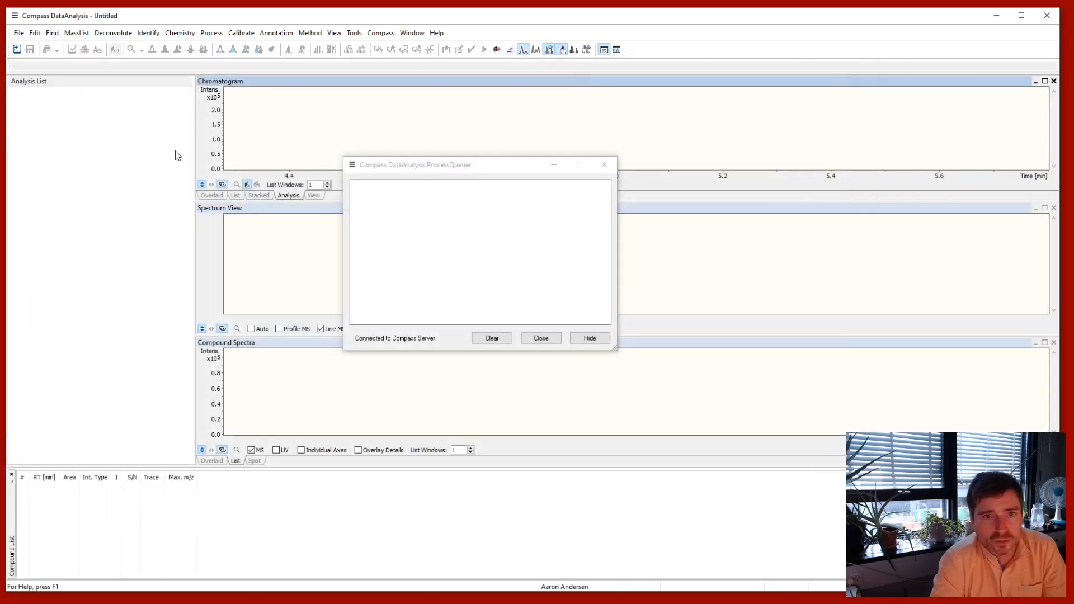
click(604, 164)
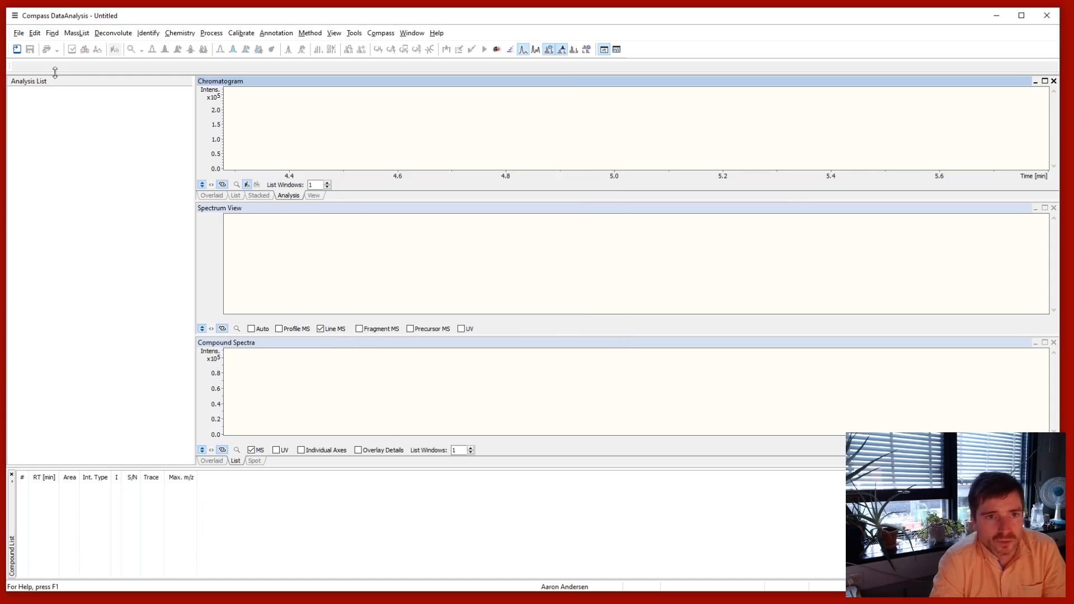
Step: Open the four processed analyses AJCA01041 to AJCA01044 from the demo data in DataAnalysis
click(17, 50)
drag(565, 258, 427, 160)
click(833, 498)
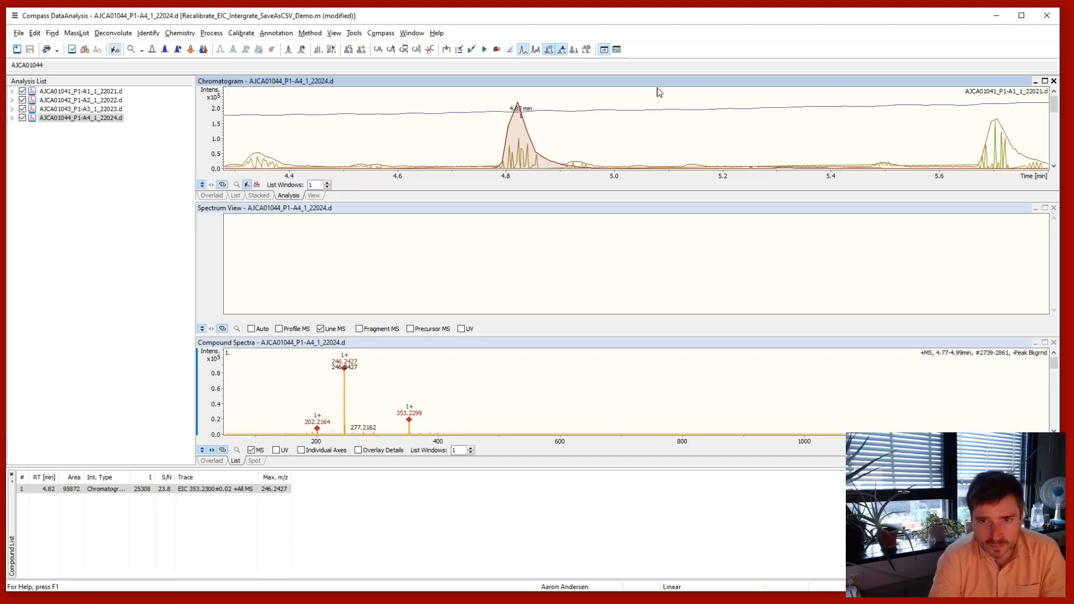
Step: Expand the four analyses AJCA01041 to AJCA01044 in the analysis list
click(12, 91)
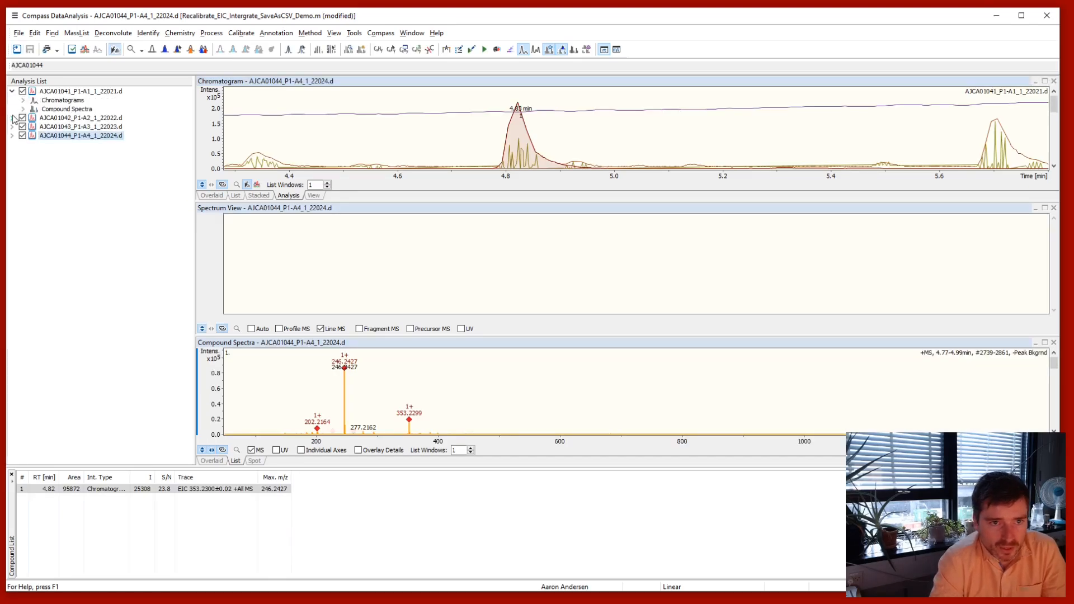
click(12, 118)
click(12, 144)
click(12, 170)
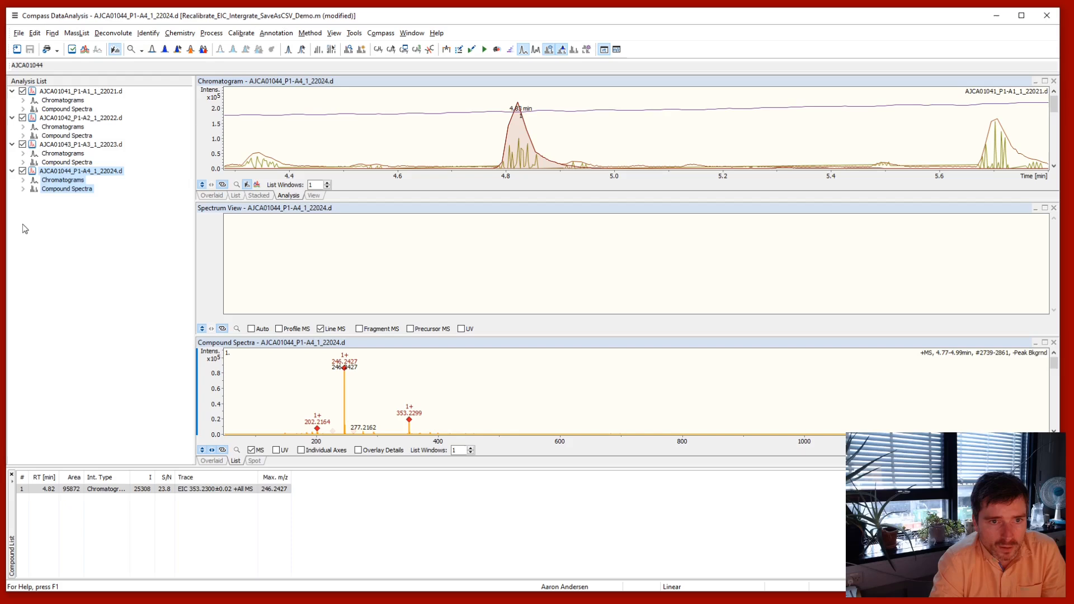
Step: Leave only the EIC 353.2300±0.02 chromatogram of AJCA01041 displayed and select Cmpd 1 in its compound spectra
click(22, 100)
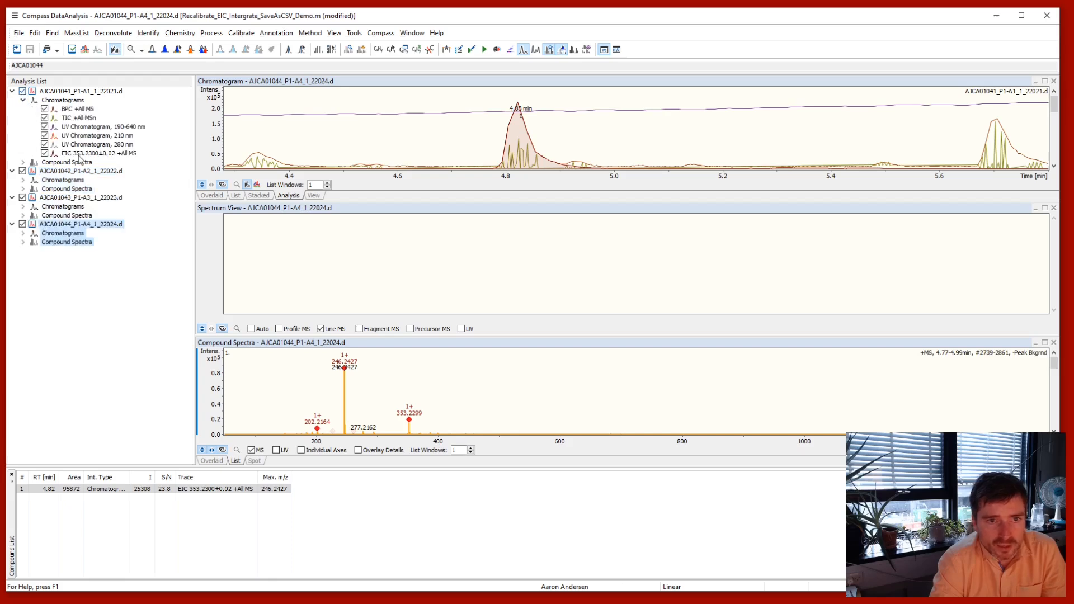
click(79, 155)
click(45, 145)
click(44, 135)
click(44, 126)
click(45, 117)
click(45, 109)
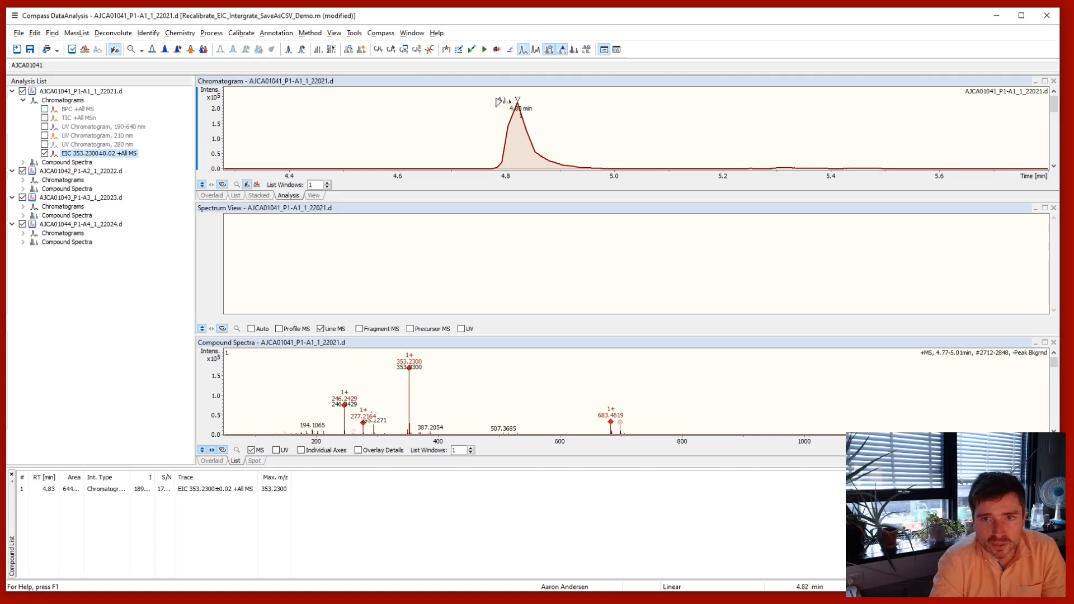
click(23, 162)
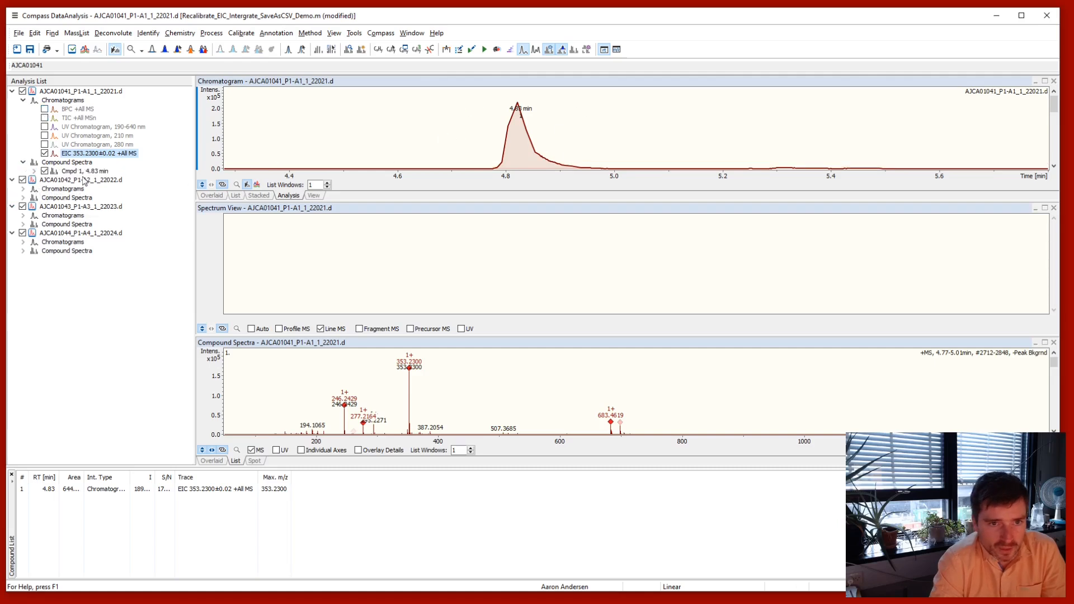
click(83, 171)
Step: Hide the BPC, TIC and three UV chromatograms of AJCA01042 and select its EIC 353.2300±0.02 trace
click(22, 190)
click(45, 198)
click(45, 206)
click(45, 215)
click(45, 224)
click(45, 233)
click(54, 242)
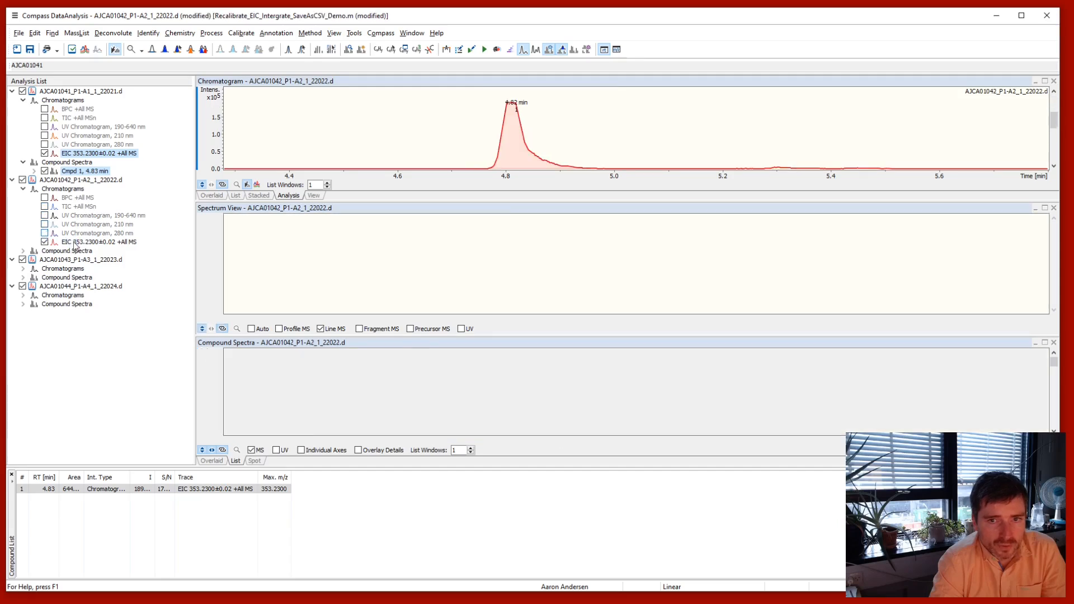
Step: Expand the chromatograms of AJCA01043 and AJCA01044 and select the EIC 353.2300±0.02 trace of each in turn
click(23, 269)
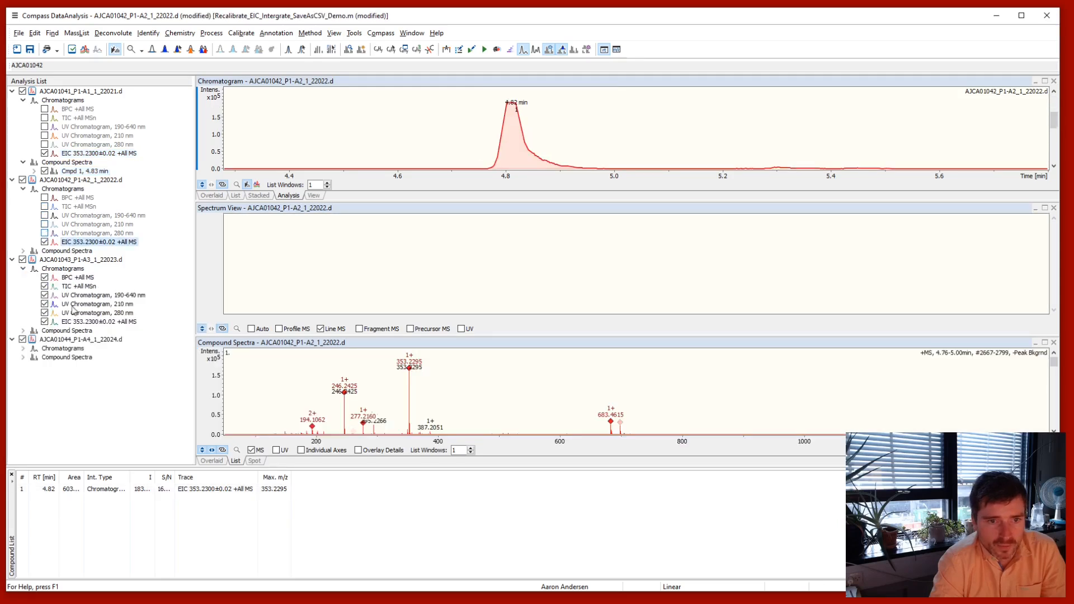
click(85, 322)
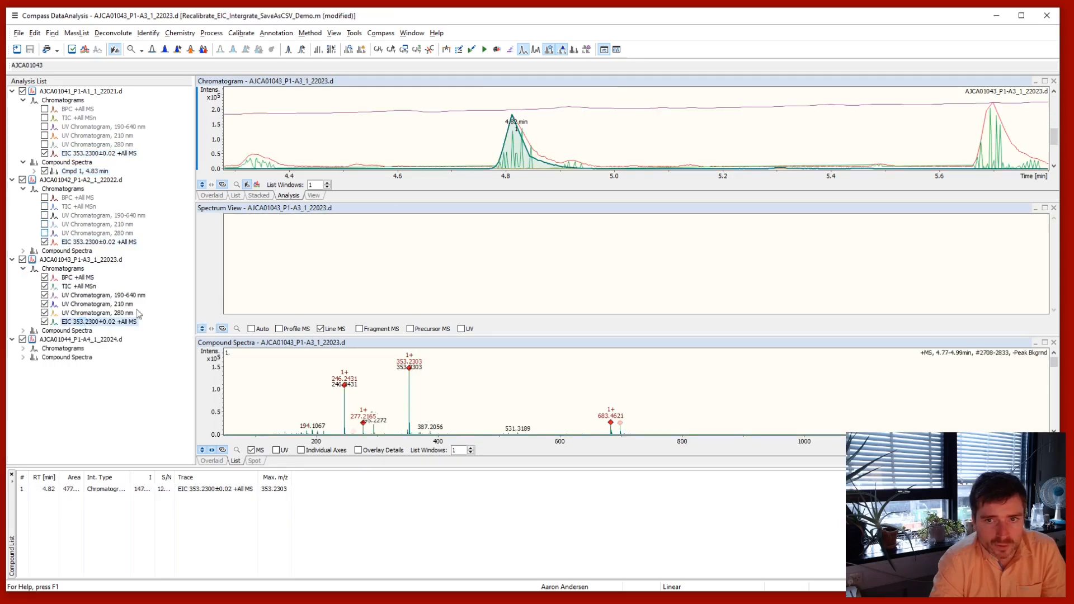
click(23, 348)
click(81, 393)
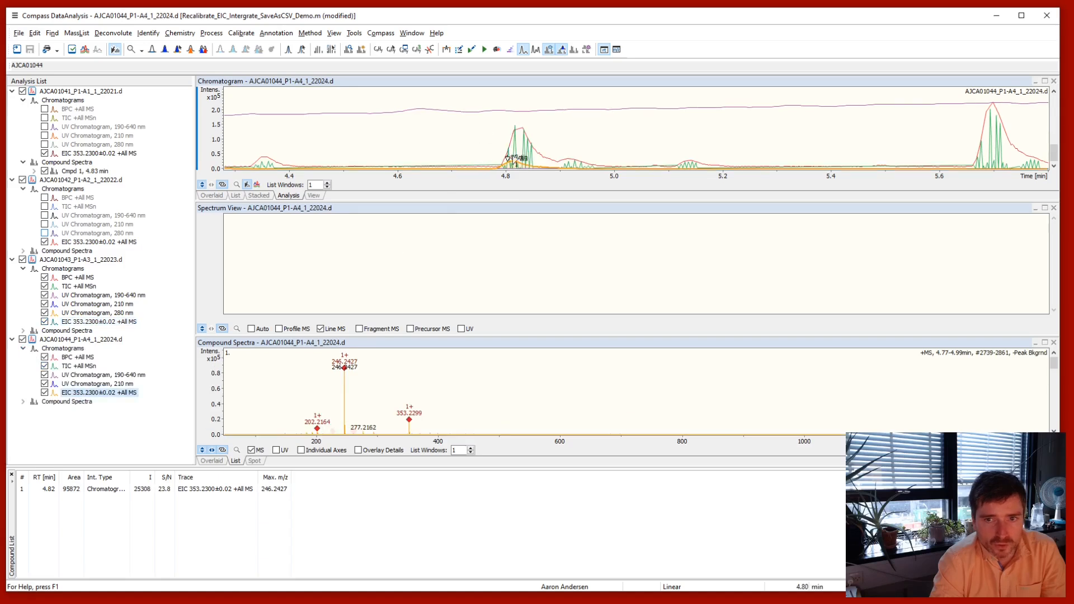
Step: Hide the BPC, TIC and both UV chromatograms of AJCA01044 so only its EIC trace is displayed
click(45, 357)
click(45, 366)
click(46, 375)
click(45, 384)
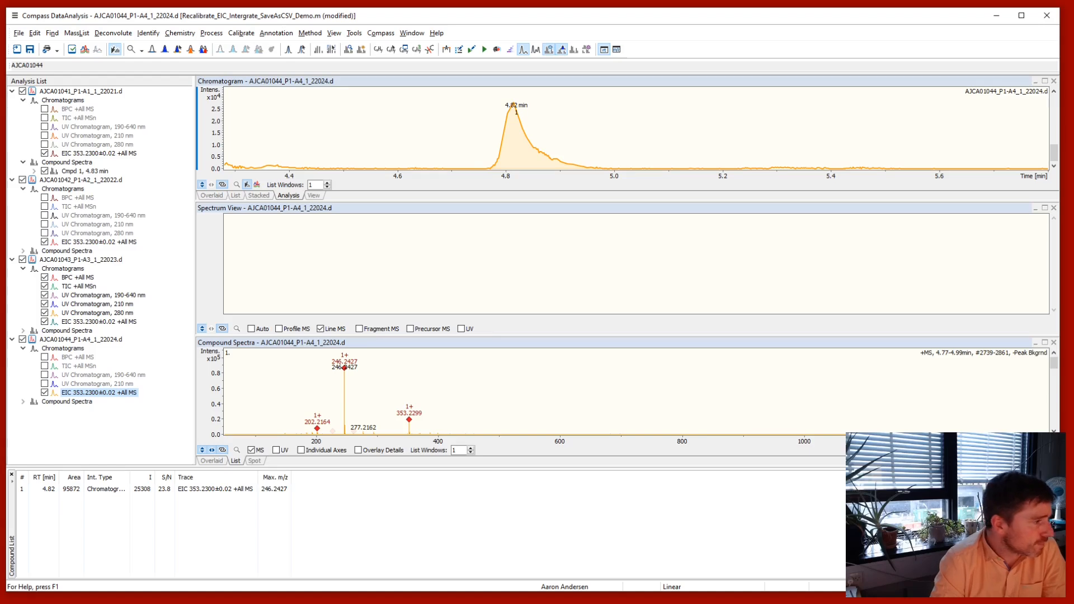
Step: Bring the DemoData folder window into view and open the AJCA01041_P1-A1_1_22021_Integrated CSV file in Excel
drag(0, 131, 214, 114)
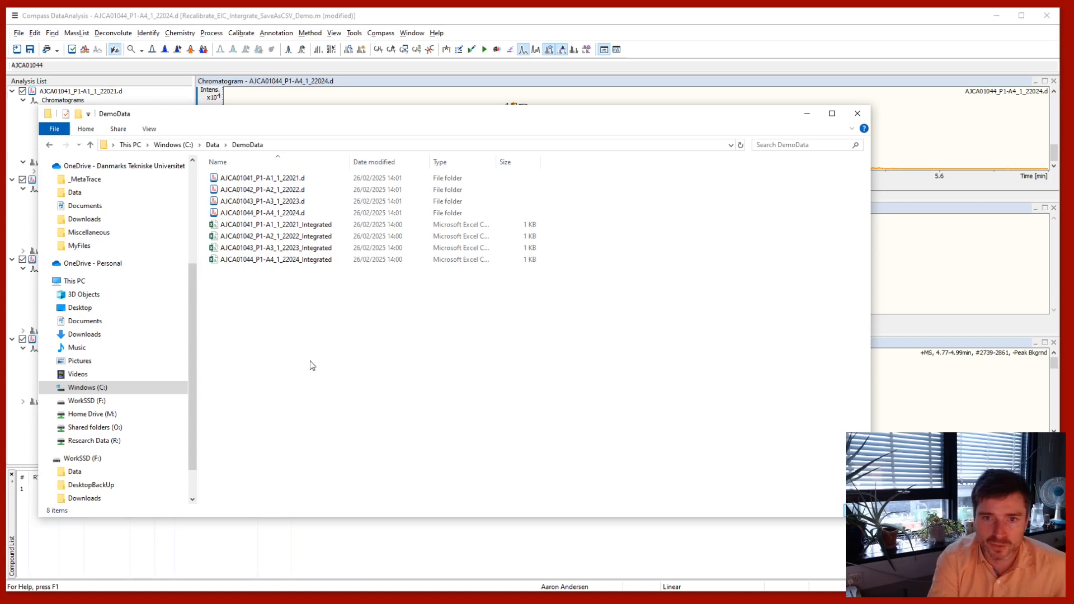
double_click(318, 226)
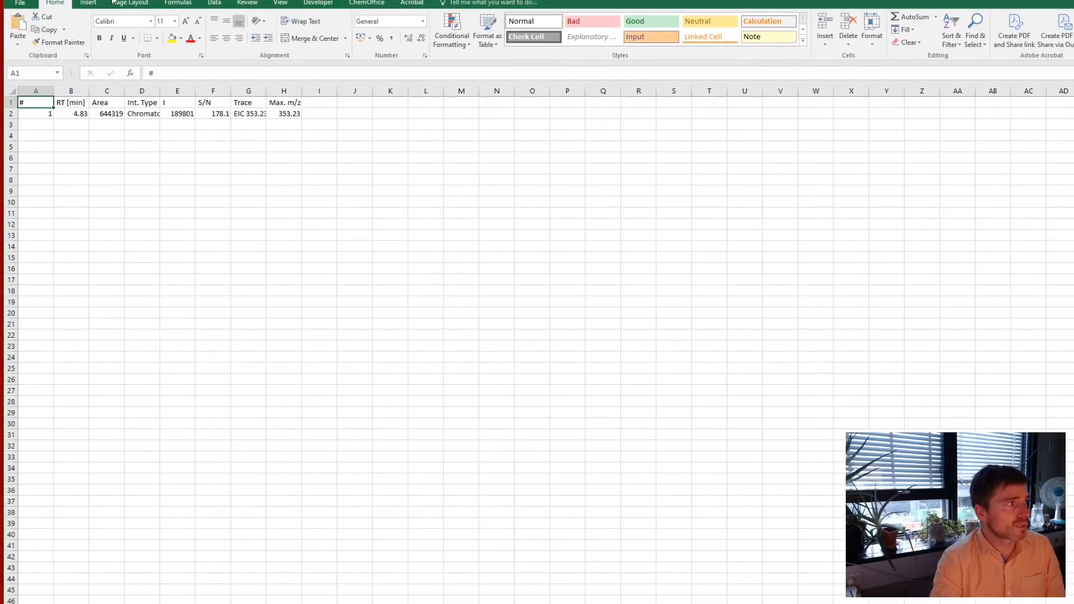
Step: Examine the exported retention time, area, intensity, S/N, trace and m/z values in the CSV's result row
click(70, 114)
click(107, 112)
click(179, 115)
click(213, 114)
click(204, 169)
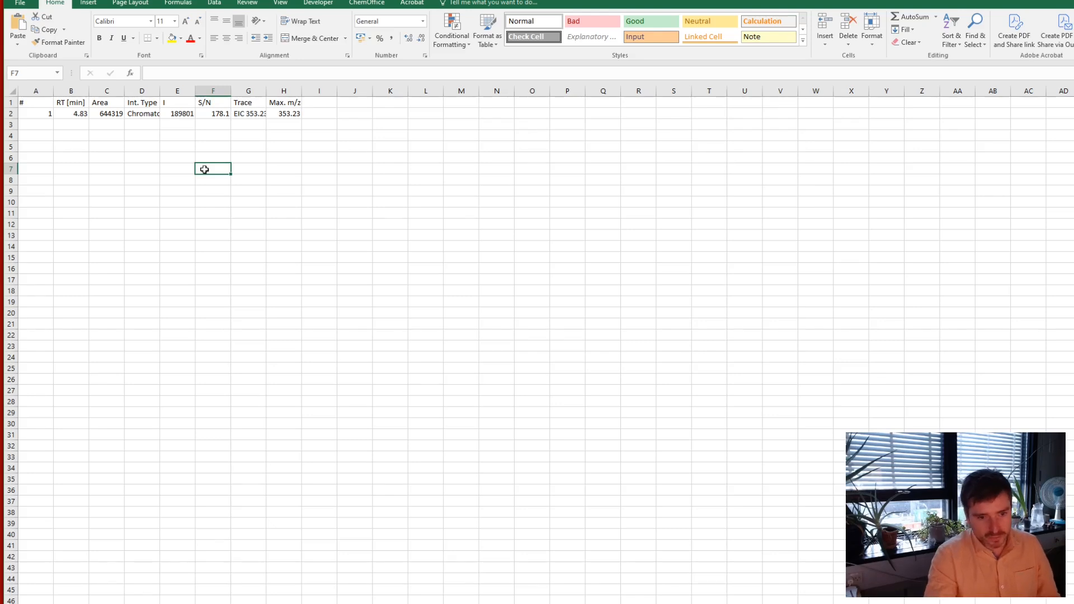
click(35, 114)
drag(173, 115, 295, 114)
click(221, 182)
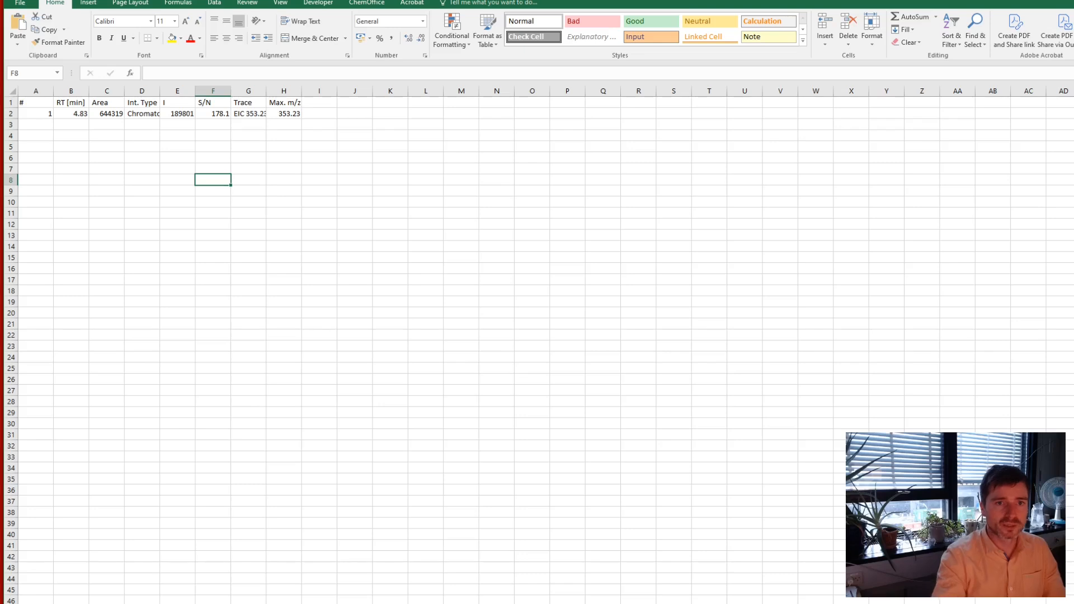
click(117, 115)
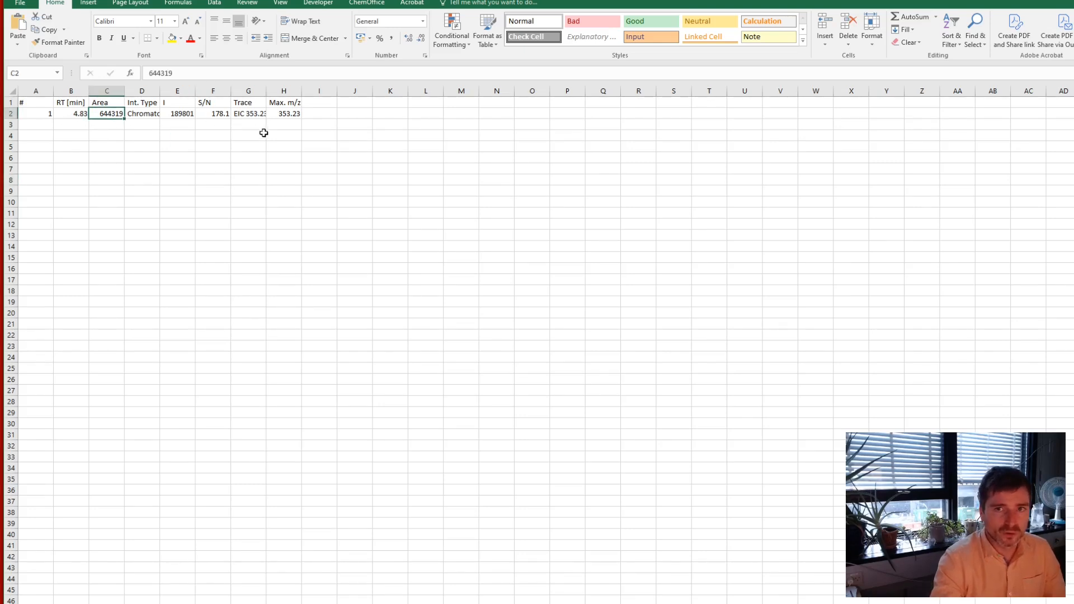
click(159, 137)
click(72, 116)
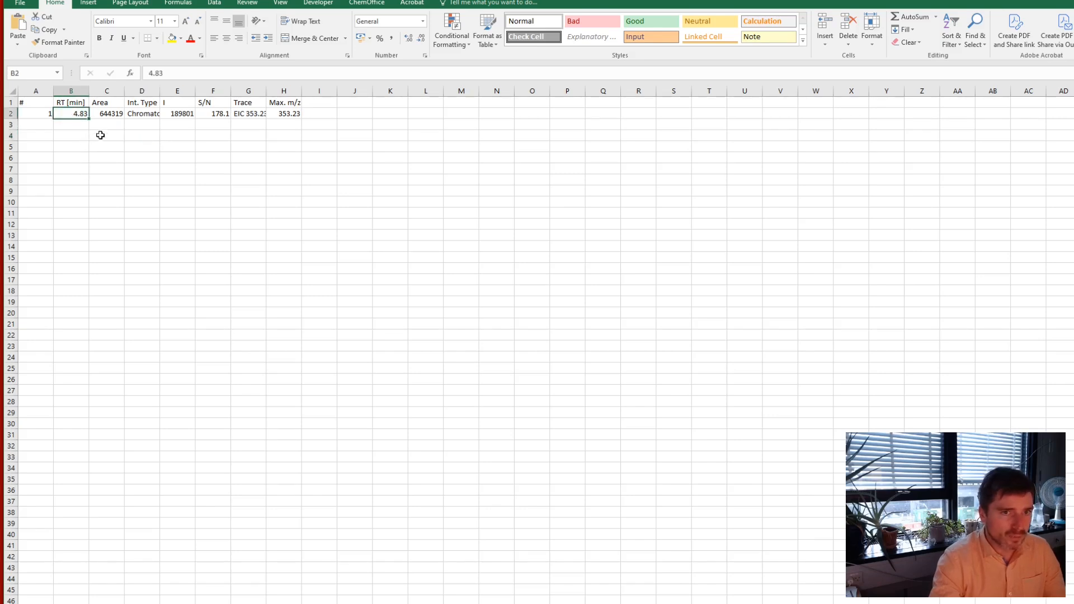
click(106, 112)
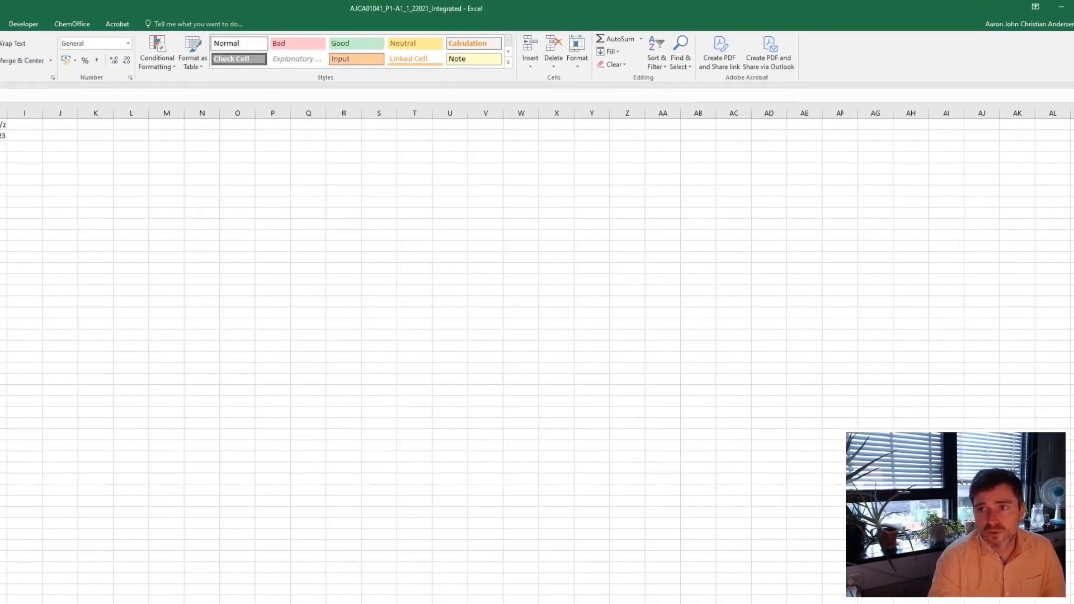
Step: Close the CSV file in Excel and the DemoData folder window to return to DataAnalysis
click(1073, 6)
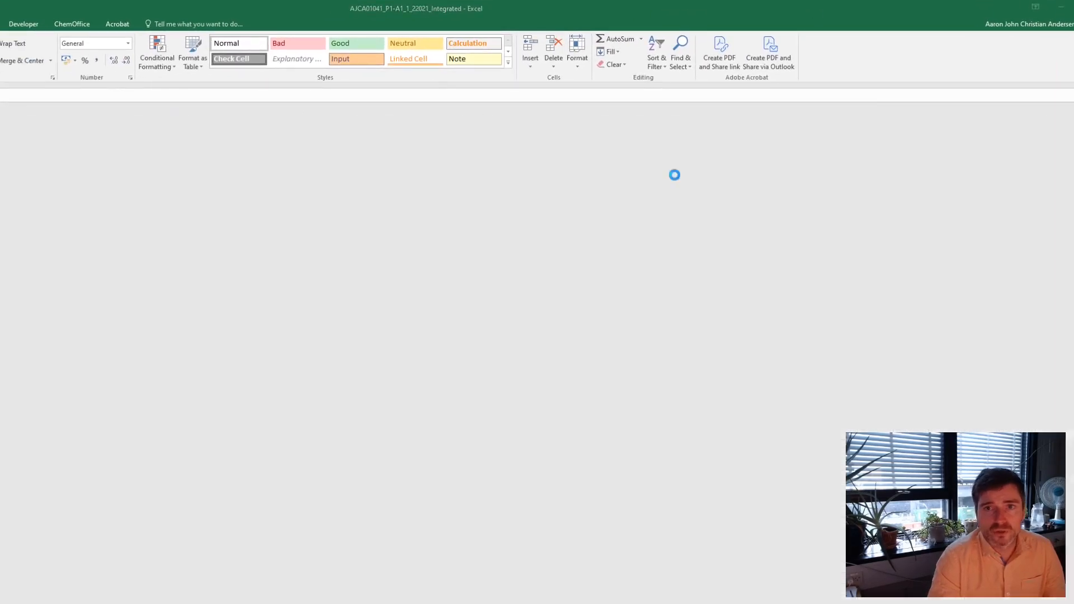
click(858, 114)
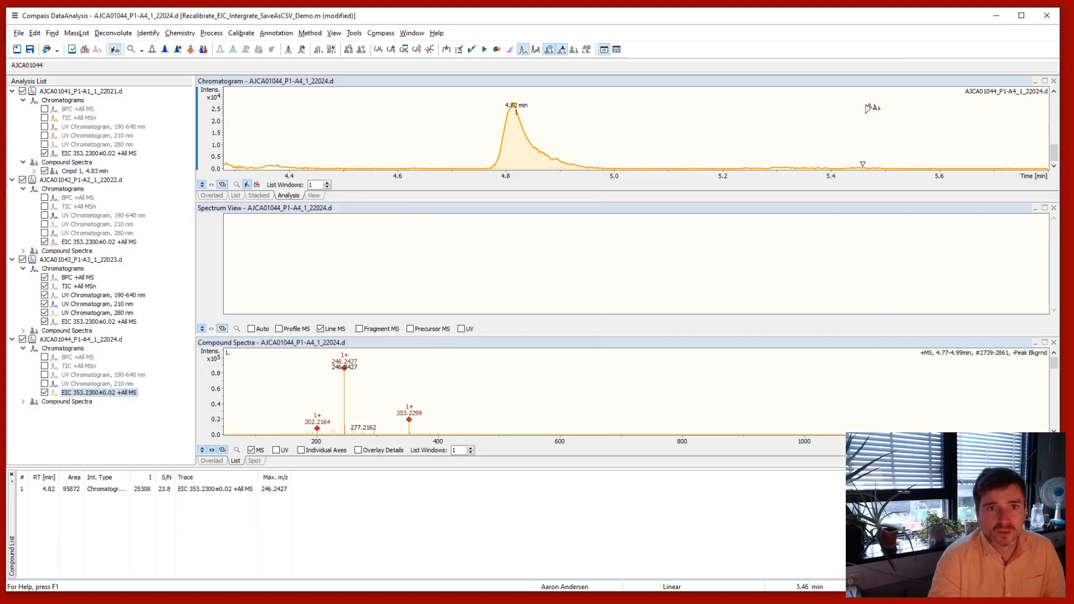